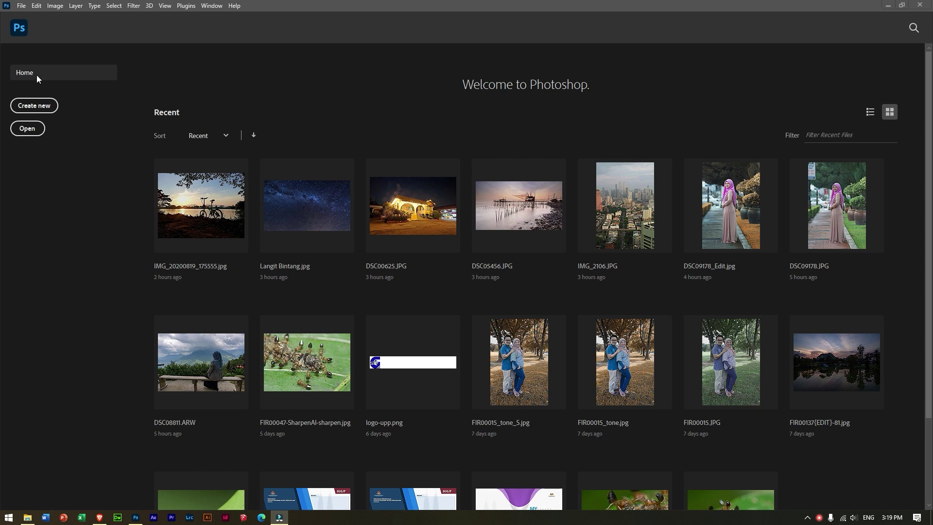
# Open the seascape photo DSC05456.JPG from disk.
pyautogui.click(28, 128)
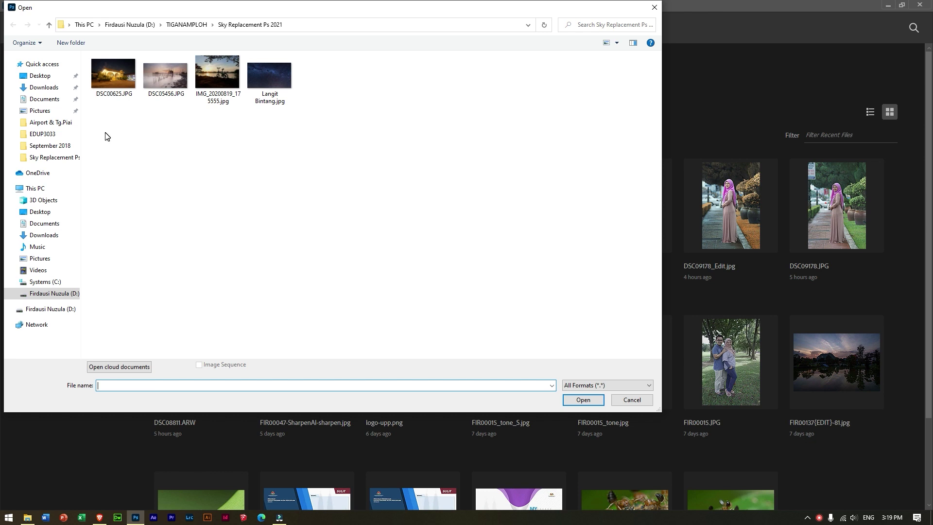
pyautogui.doubleClick(165, 80)
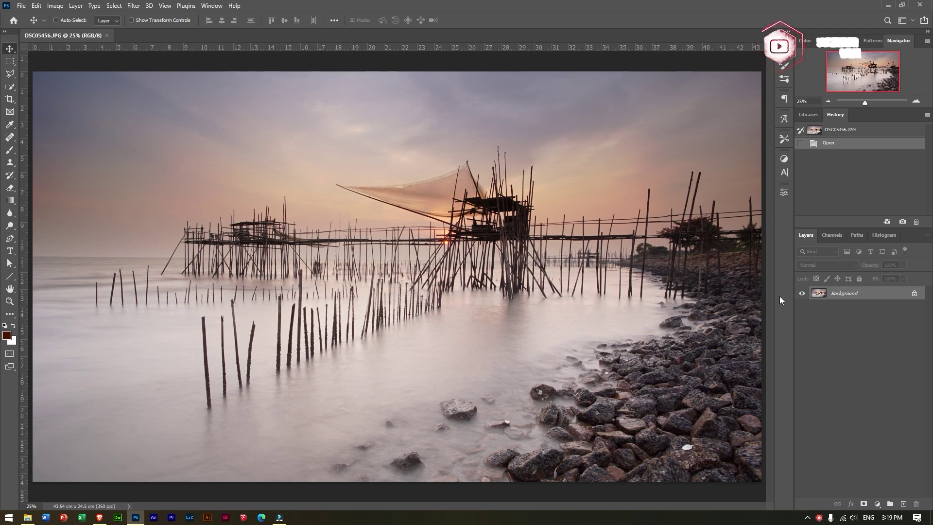
# Start Sky Replacement and choose the third pink-orange sunset from the Spectacular presets.
pyautogui.click(36, 6)
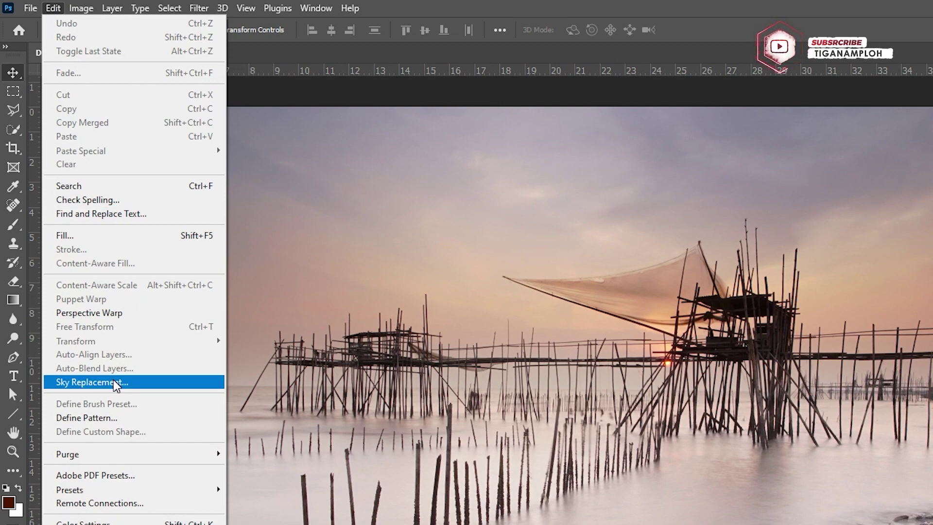
pyautogui.click(119, 381)
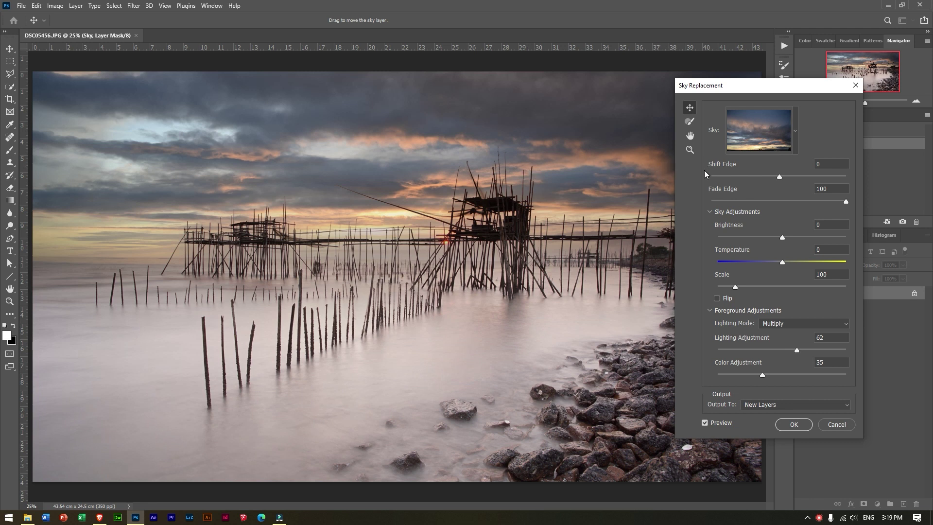
pyautogui.click(796, 144)
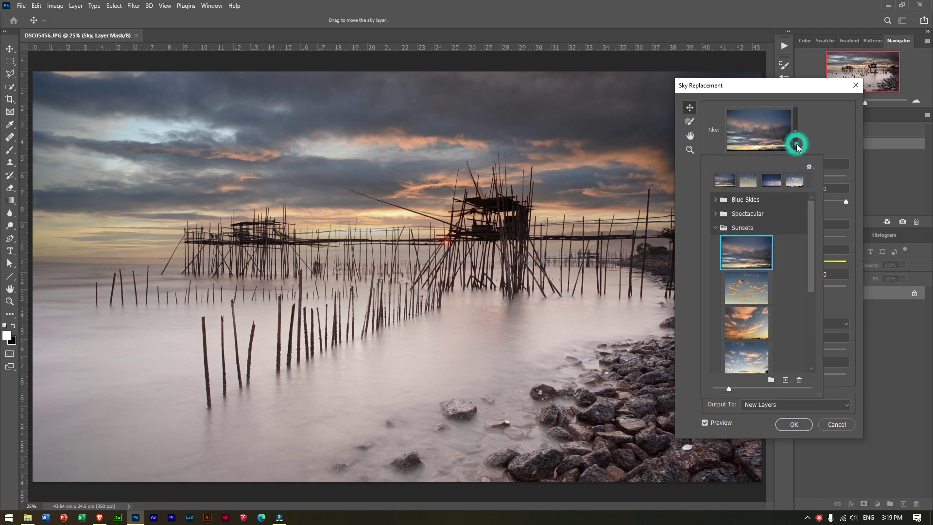
pyautogui.moveTo(814, 249)
pyautogui.mouseDown()
pyautogui.moveTo(813, 340)
pyautogui.moveTo(815, 254)
pyautogui.moveTo(800, 222)
pyautogui.mouseUp()
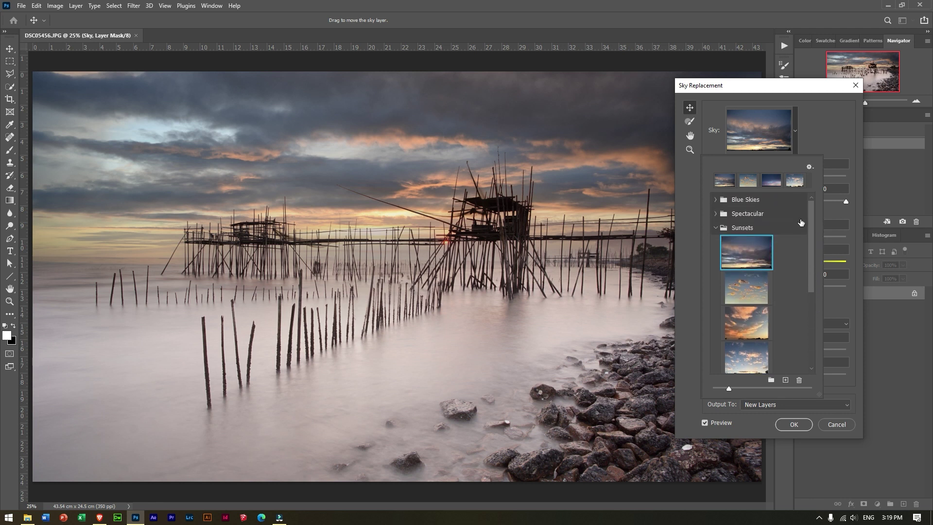
pyautogui.click(715, 228)
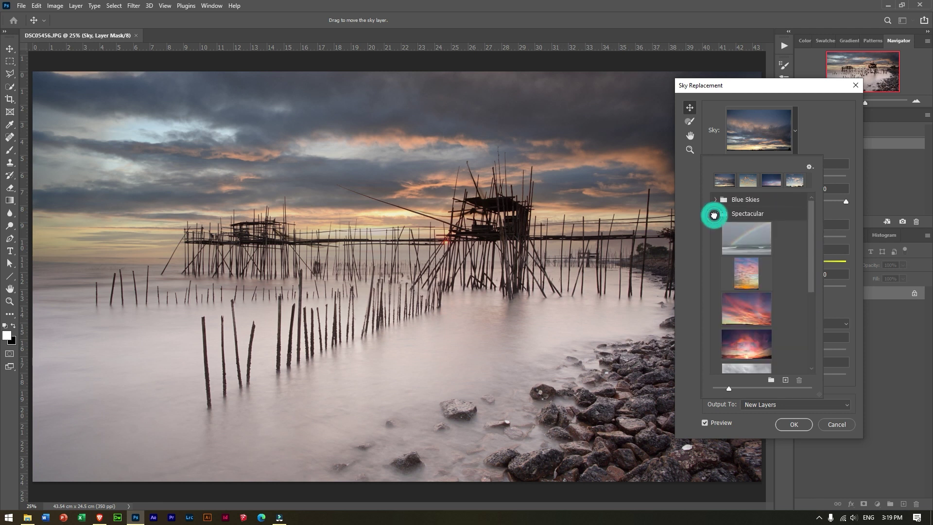
pyautogui.click(759, 314)
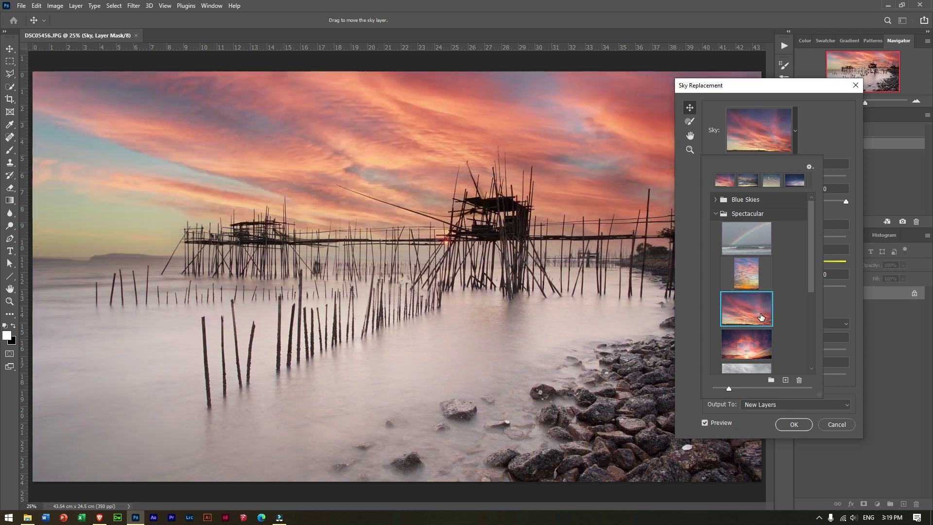
# Set the sky's Shift Edge to -2, Fade Edge to 59 and Scale to 116.
pyautogui.click(826, 135)
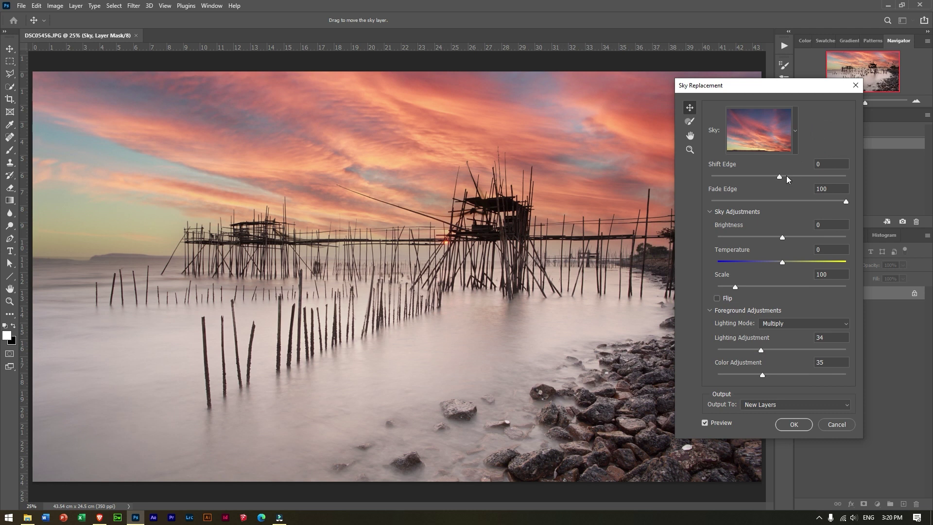
pyautogui.moveTo(789, 177); pyautogui.dragTo(775, 178)
pyautogui.click(823, 202)
pyautogui.click(735, 287)
pyautogui.moveTo(737, 287); pyautogui.dragTo(742, 286)
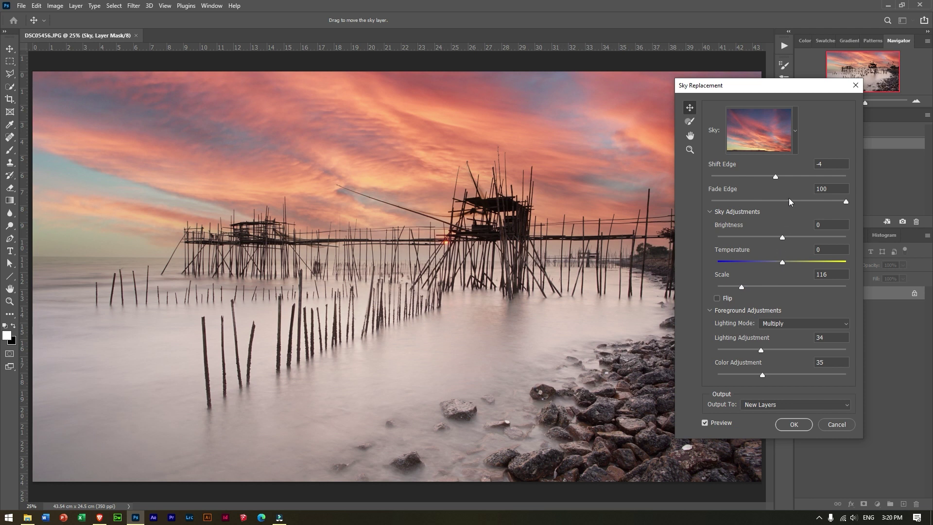
pyautogui.moveTo(846, 201); pyautogui.dragTo(790, 205)
pyautogui.moveTo(791, 175); pyautogui.dragTo(775, 179)
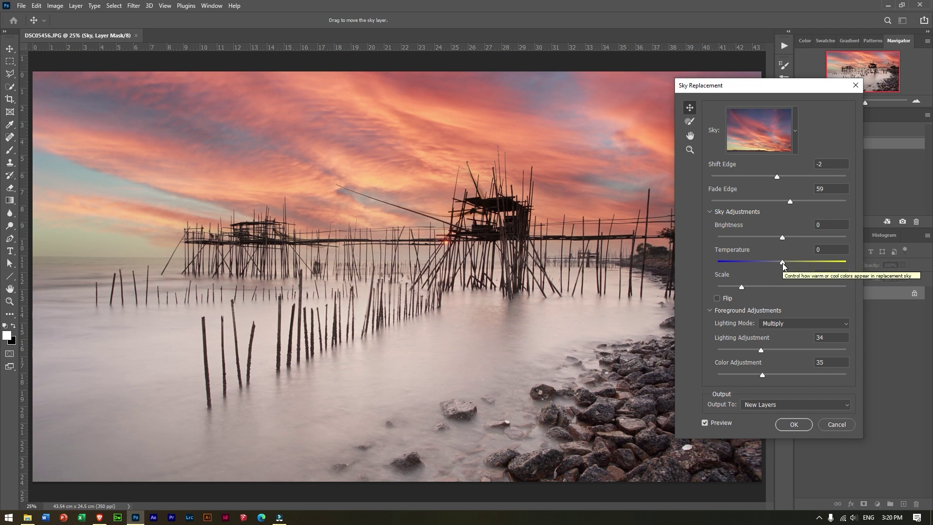
# Cool the sky to Temperature -6, keep Multiply lighting, compare, and apply the replacement.
pyautogui.moveTo(782, 263); pyautogui.dragTo(781, 264)
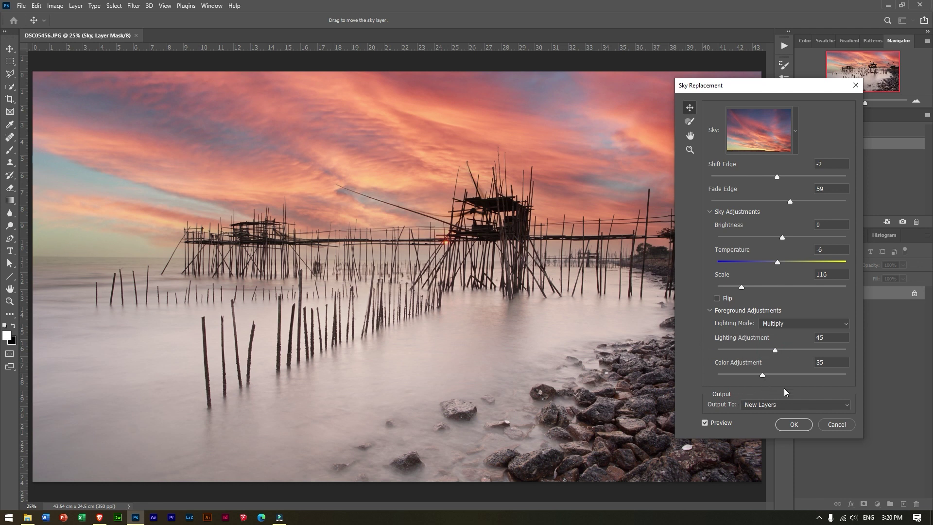
pyautogui.click(792, 323)
pyautogui.click(793, 340)
pyautogui.click(792, 321)
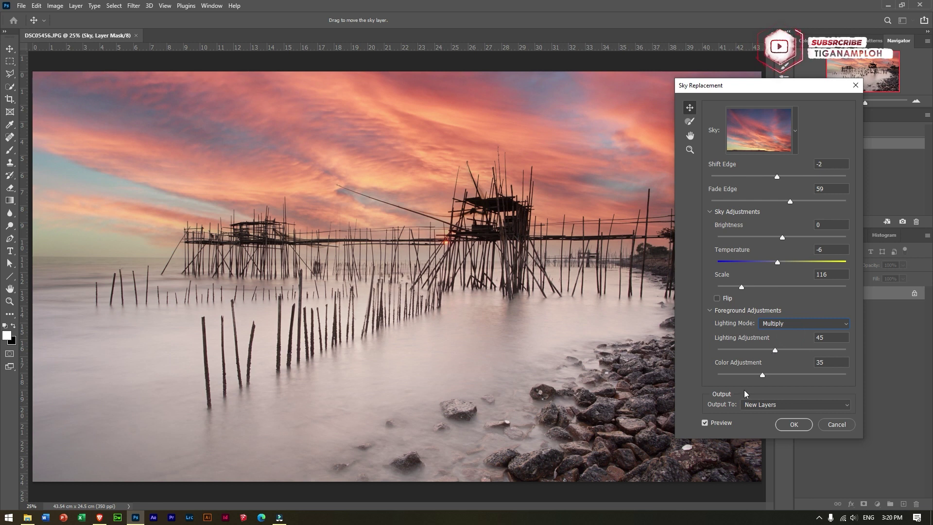
pyautogui.click(704, 423)
pyautogui.click(704, 423)
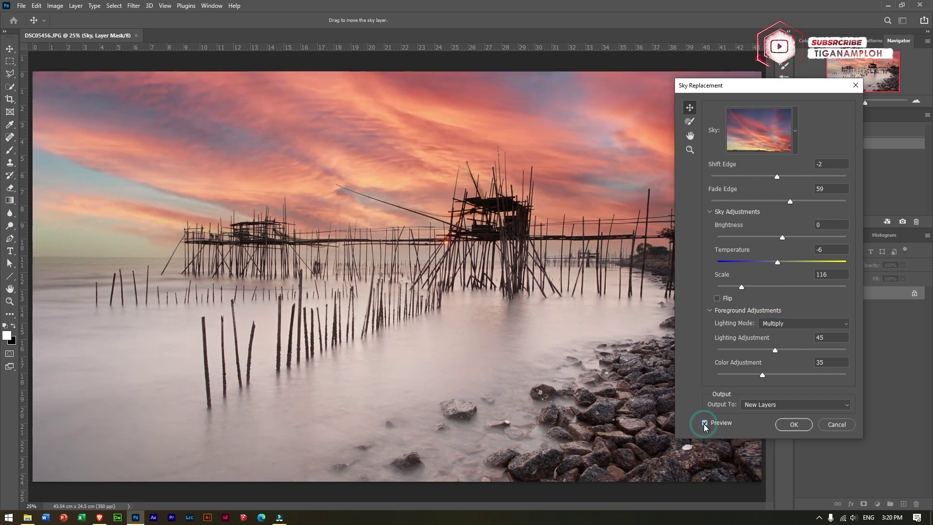
pyautogui.click(790, 422)
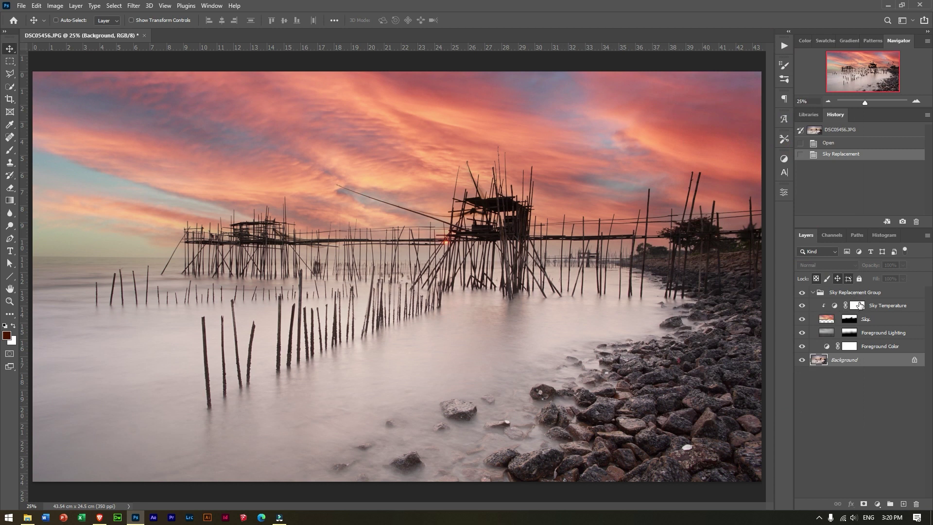
# Add a Warming Filter (85) Photo Filter layer at 27% density and compare it on and off.
pyautogui.click(812, 293)
pyautogui.click(813, 293)
pyautogui.click(876, 505)
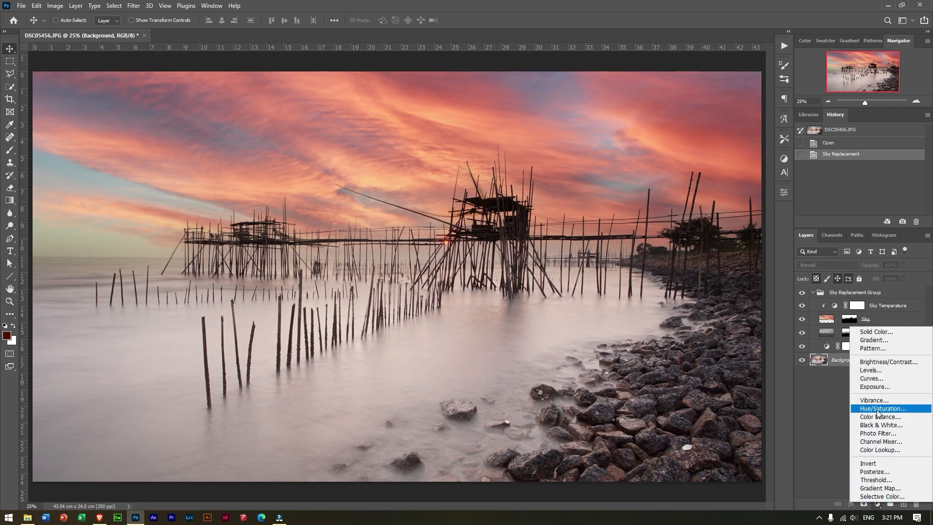
pyautogui.click(877, 433)
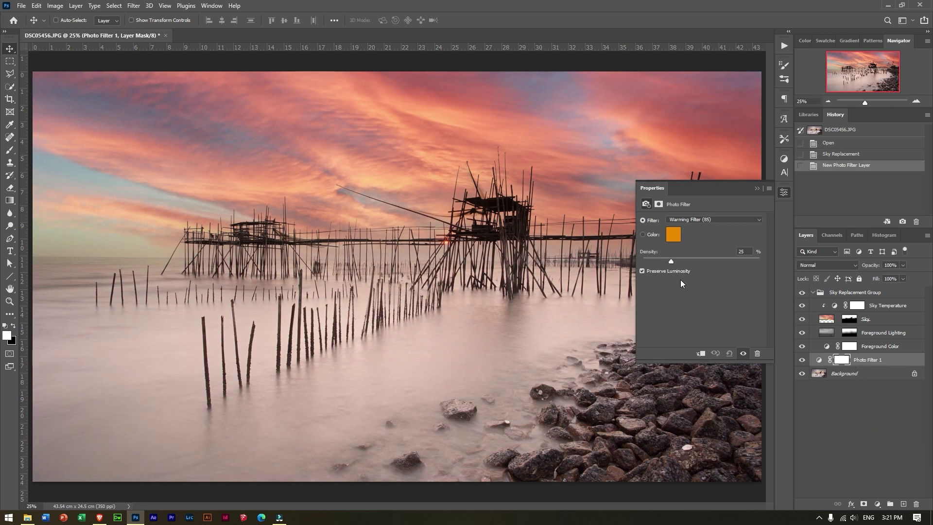
pyautogui.moveTo(672, 260)
pyautogui.mouseDown()
pyautogui.moveTo(707, 260)
pyautogui.moveTo(683, 263)
pyautogui.mouseUp()
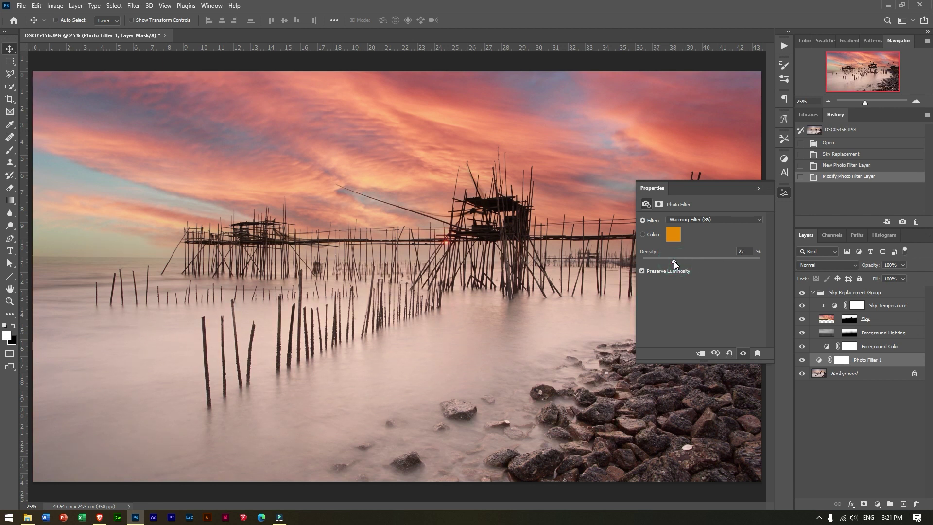
pyautogui.click(781, 193)
pyautogui.click(801, 362)
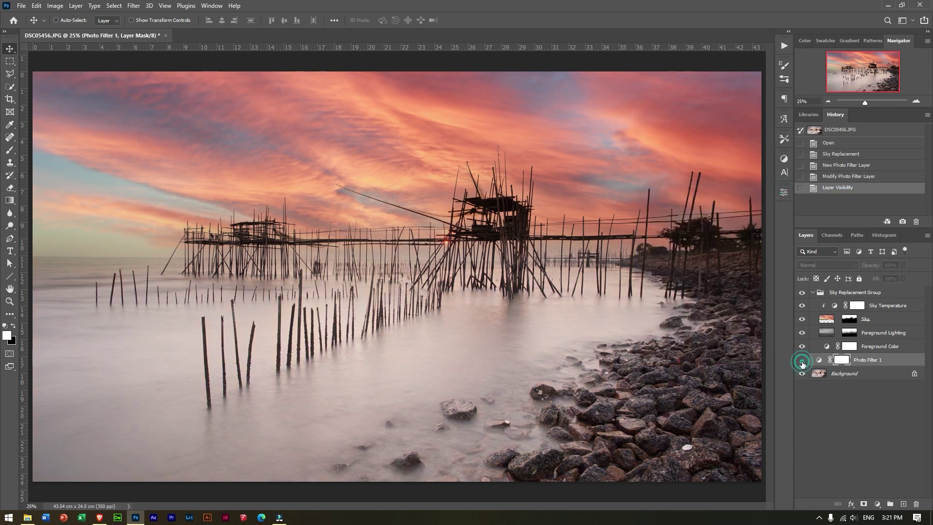
pyautogui.click(802, 361)
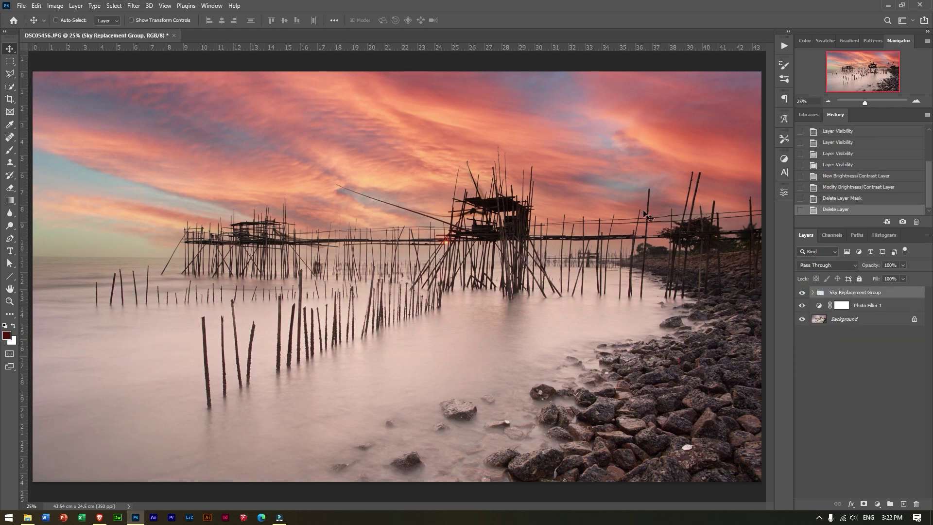
pyautogui.click(876, 360)
# Stamp visible layers into Layer 1, then in Camera Raw boost contrast to +31, texture and vibrance, and lower highlights.
pyautogui.click(872, 292)
pyautogui.hotkey('ctrl', 'alt', 'shift', 'e')
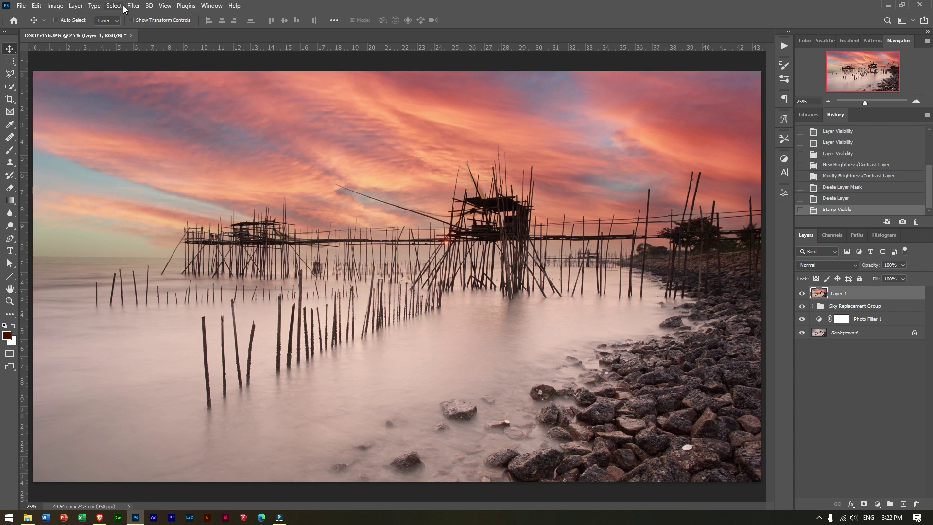
pyautogui.click(133, 5)
pyautogui.click(167, 78)
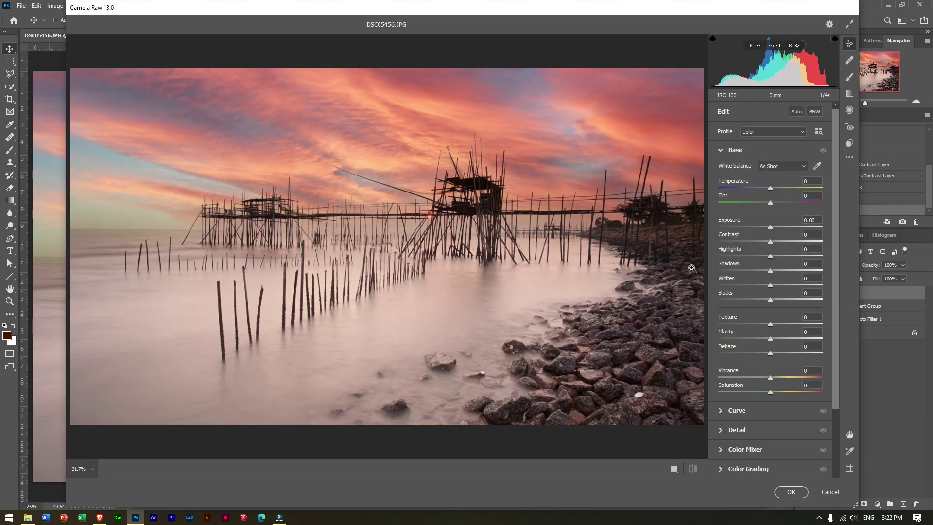
pyautogui.moveTo(770, 242)
pyautogui.mouseDown()
pyautogui.moveTo(785, 241)
pyautogui.moveTo(774, 272)
pyautogui.moveTo(786, 271)
pyautogui.mouseUp()
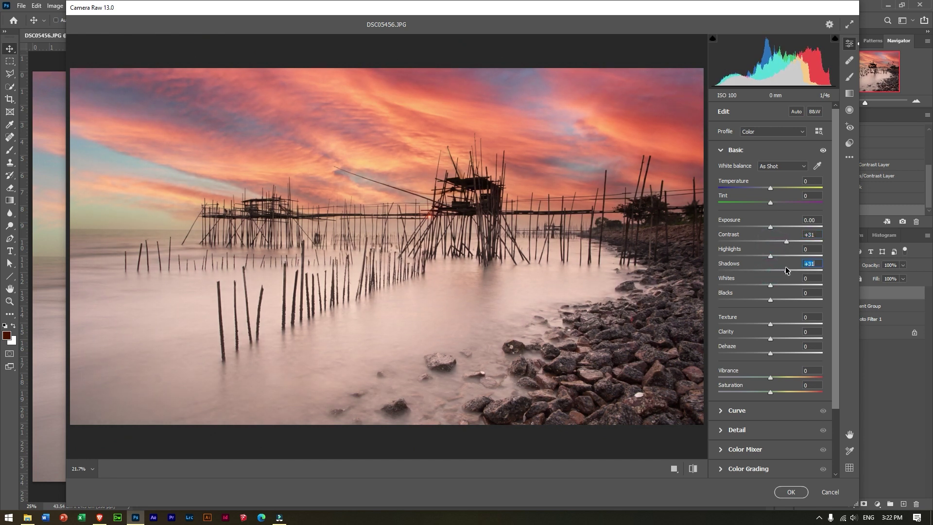
pyautogui.moveTo(772, 324); pyautogui.dragTo(774, 356)
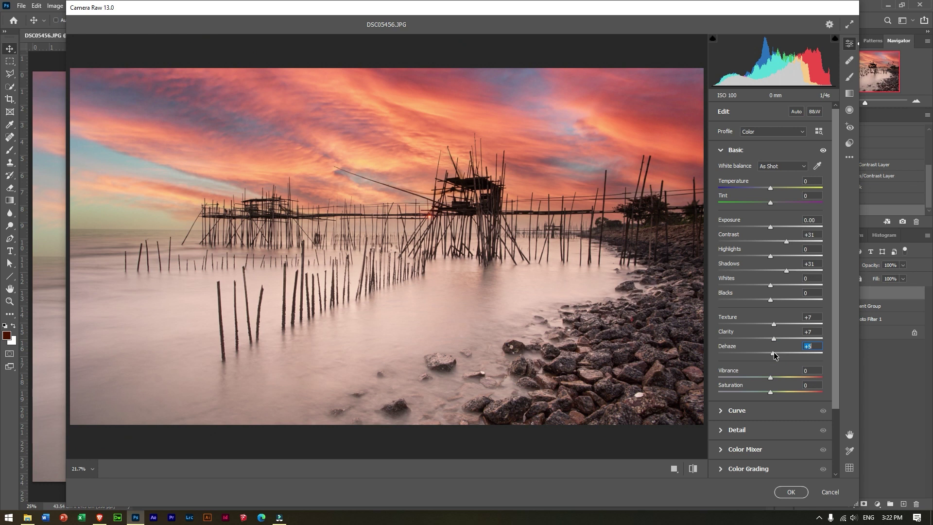
pyautogui.moveTo(785, 378); pyautogui.dragTo(788, 379)
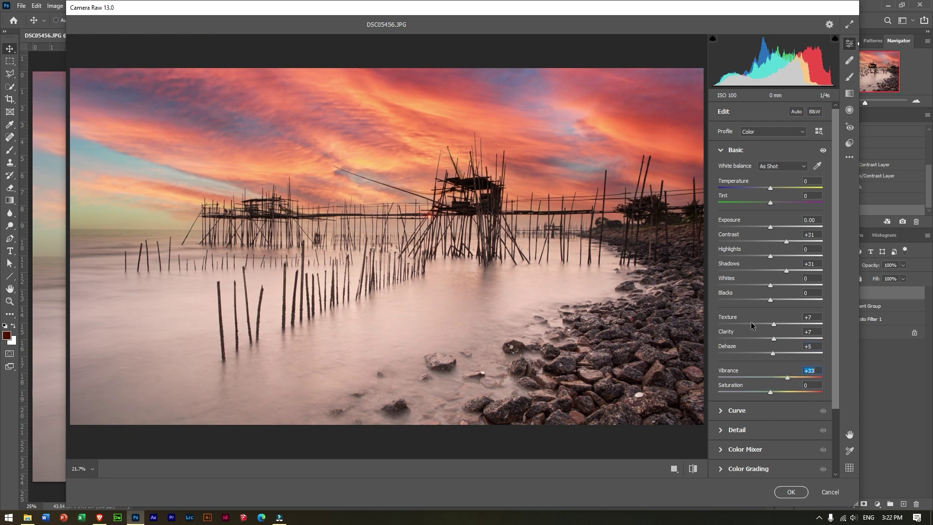
pyautogui.moveTo(770, 257)
pyautogui.mouseDown()
pyautogui.moveTo(739, 257)
pyautogui.moveTo(759, 260)
pyautogui.mouseUp()
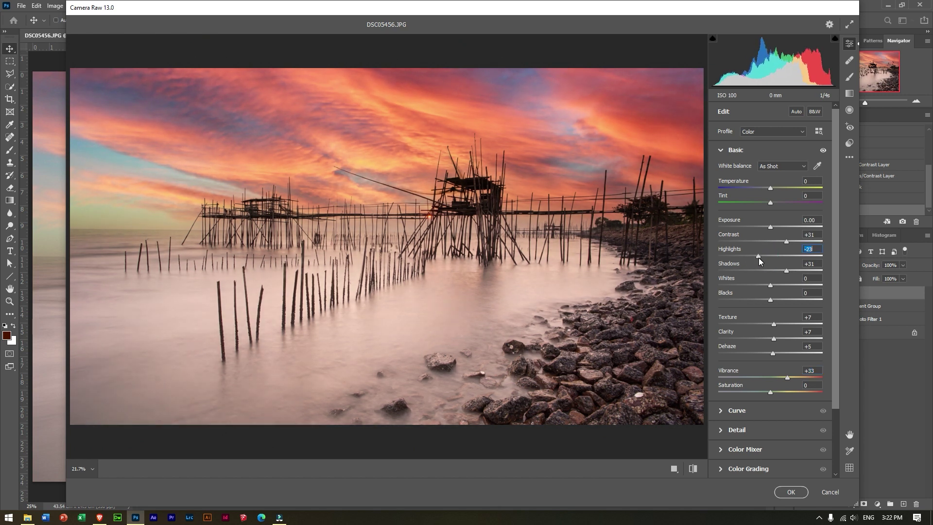
pyautogui.moveTo(770, 189); pyautogui.dragTo(770, 189)
# Apply the Camera Raw edits and group Layer 1 with the sky group into Group 1.
pyautogui.click(798, 493)
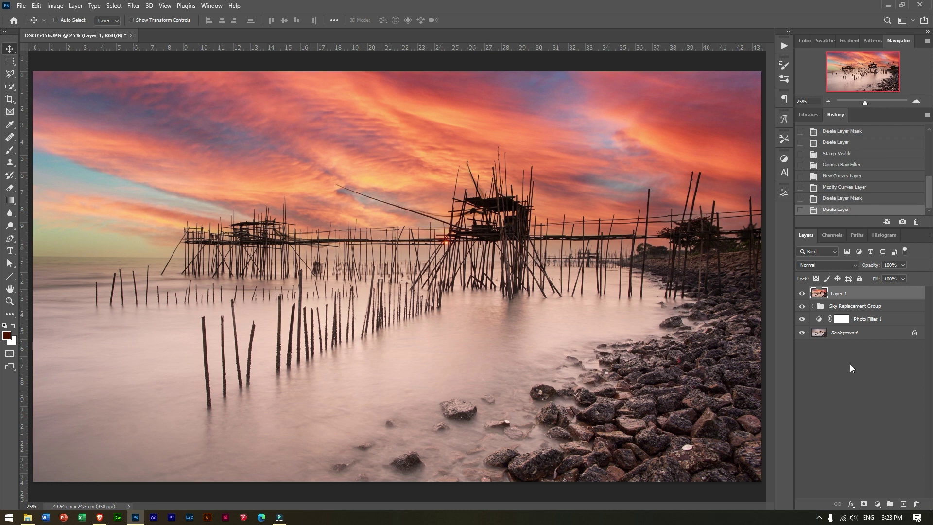
pyautogui.click(855, 306)
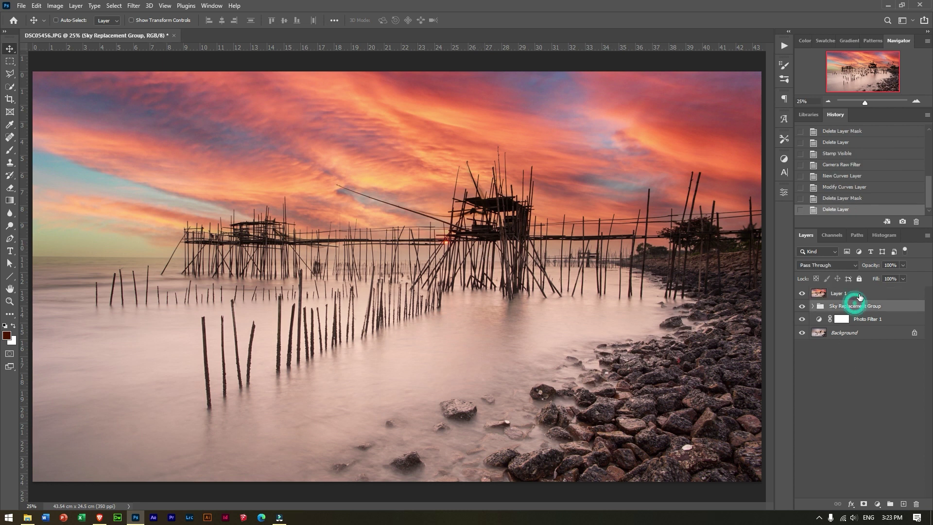
pyautogui.click(889, 503)
pyautogui.click(855, 306)
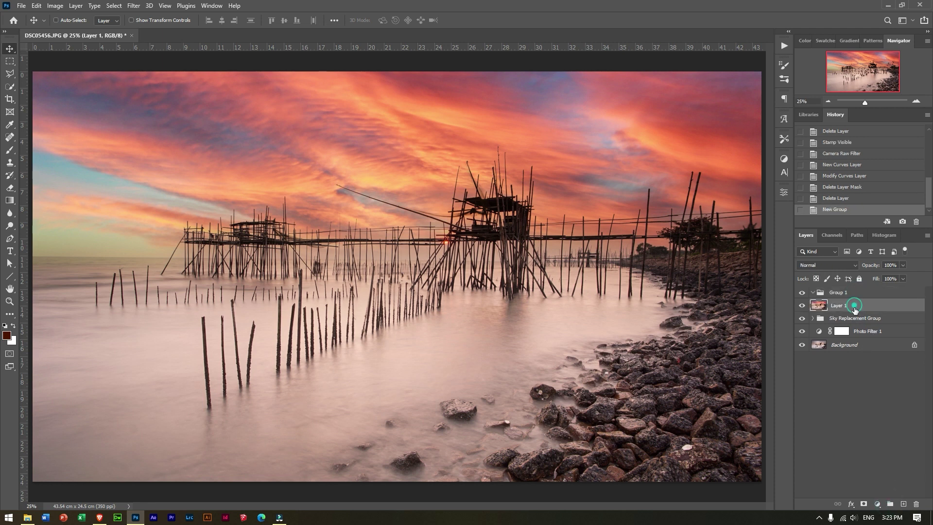
pyautogui.moveTo(863, 305); pyautogui.dragTo(847, 294)
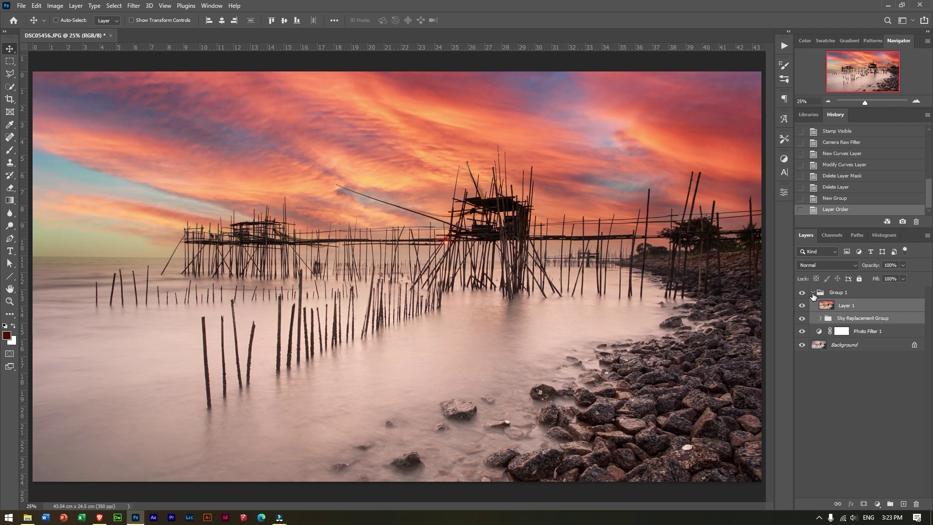
pyautogui.click(812, 293)
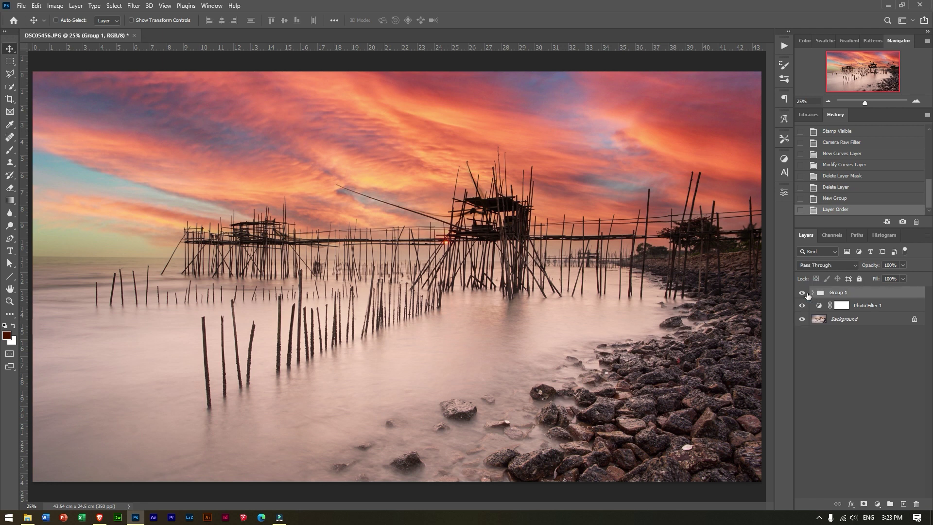
# Toggle Group 1 to compare against the original sky, then add an empty Layer 2.
pyautogui.click(802, 293)
pyautogui.click(802, 293)
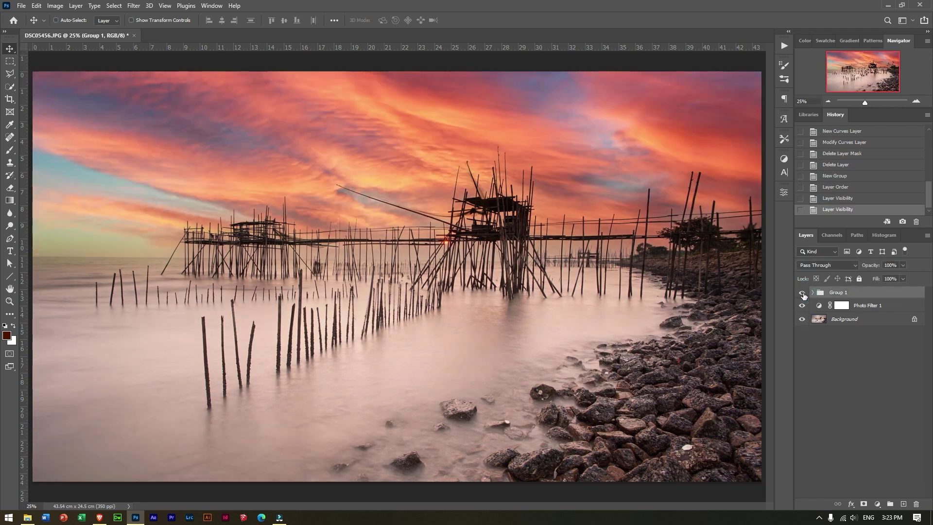
pyautogui.click(802, 293)
pyautogui.click(802, 293)
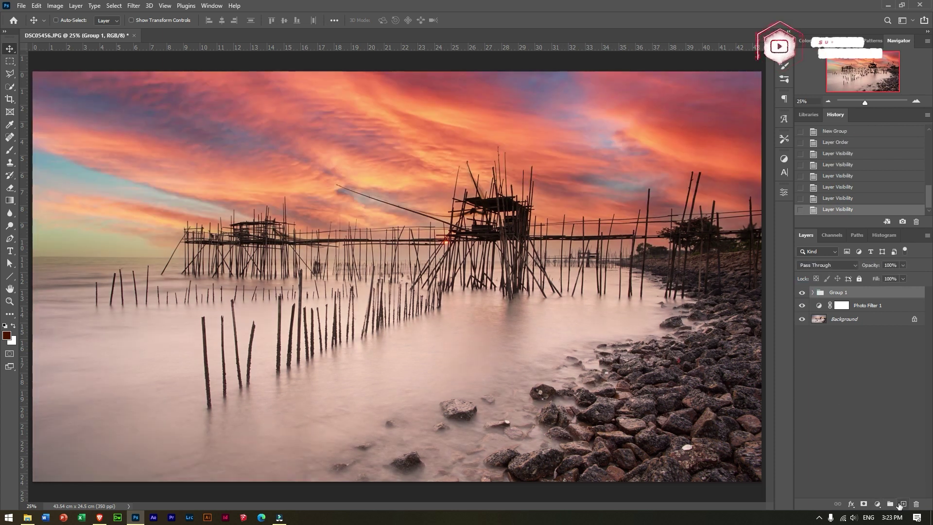
pyautogui.click(902, 504)
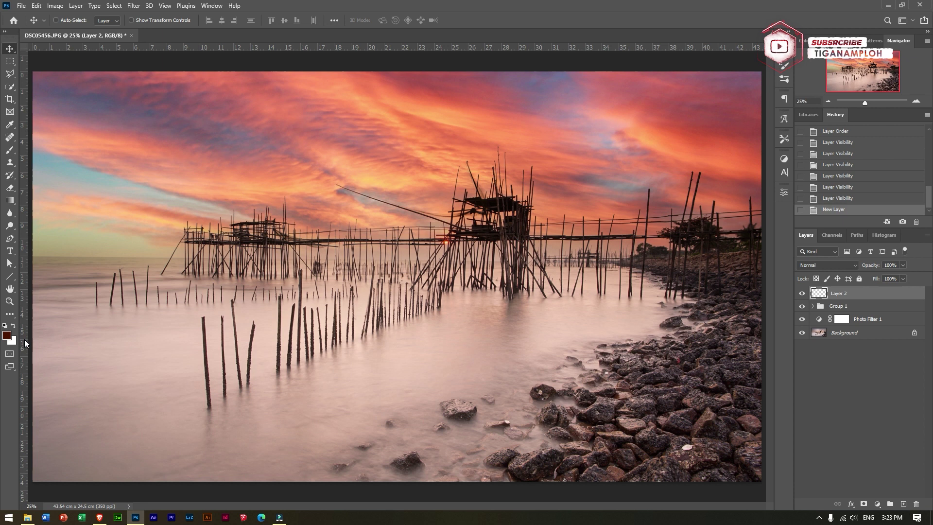
# Set the foreground colour to a dark reddish-brown sampled from the sunset sky.
pyautogui.click(8, 335)
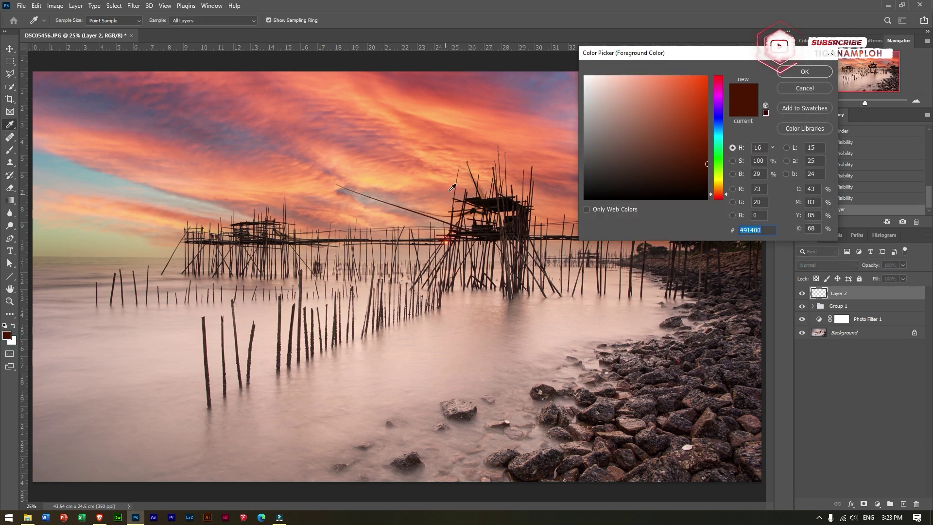
pyautogui.click(398, 159)
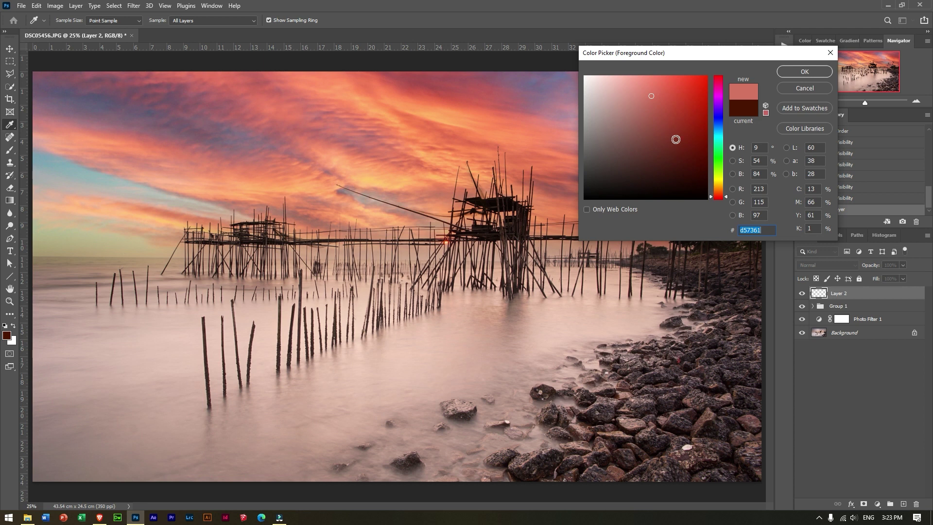
pyautogui.moveTo(675, 139); pyautogui.dragTo(676, 163)
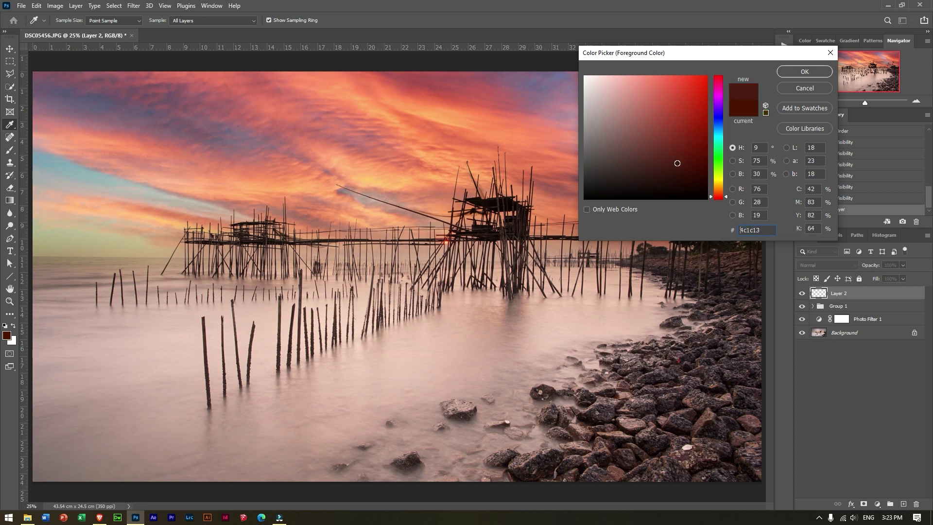
pyautogui.click(802, 72)
pyautogui.press('v')
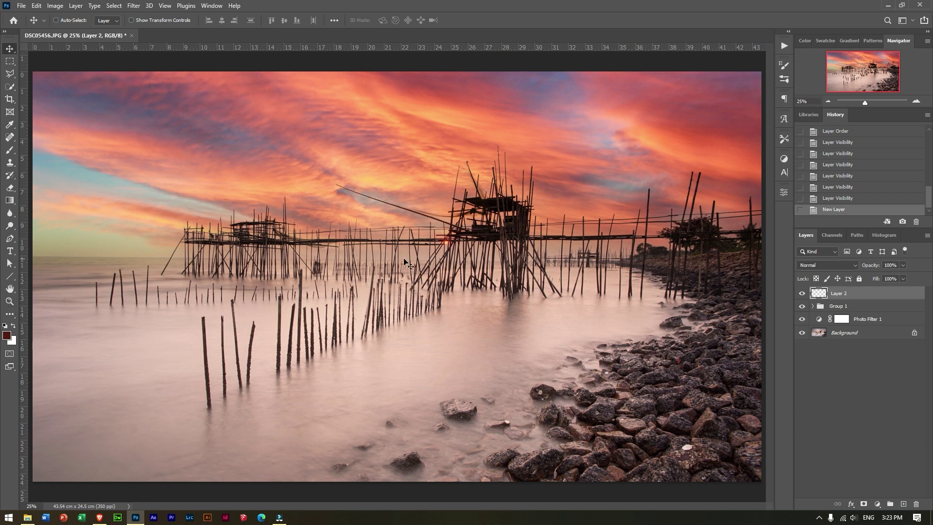
pyautogui.click(832, 265)
# Set Layer 2 to Color Dodge and paint a reddish glow over the pier with an enlarged brush.
pyautogui.click(826, 346)
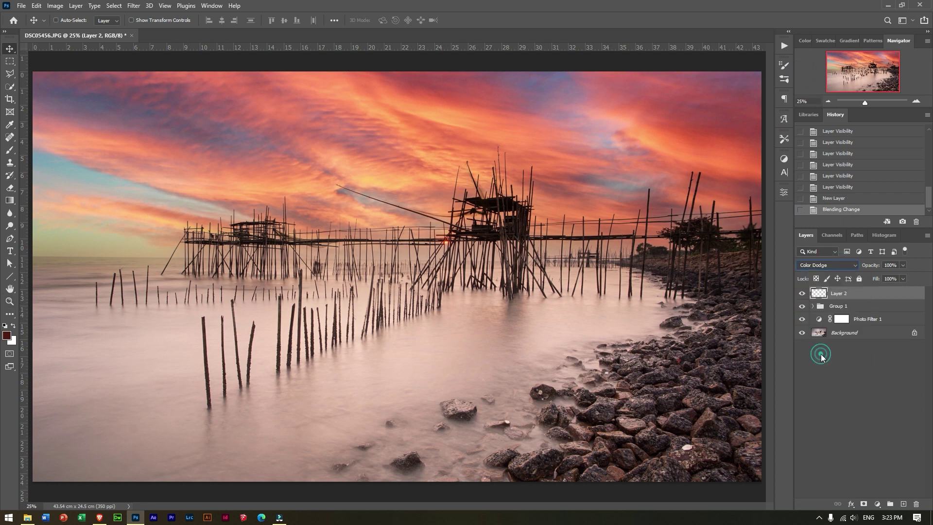
pyautogui.click(13, 152)
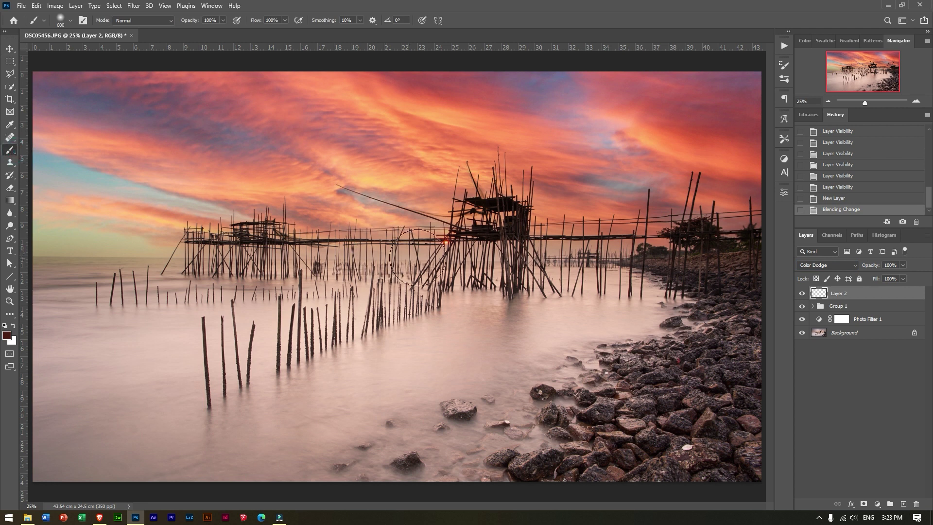
pyautogui.press(']')
pyautogui.press(']')
pyautogui.press(']')
pyautogui.press(']')
pyautogui.press(']')
pyautogui.press(']')
pyautogui.click(439, 244)
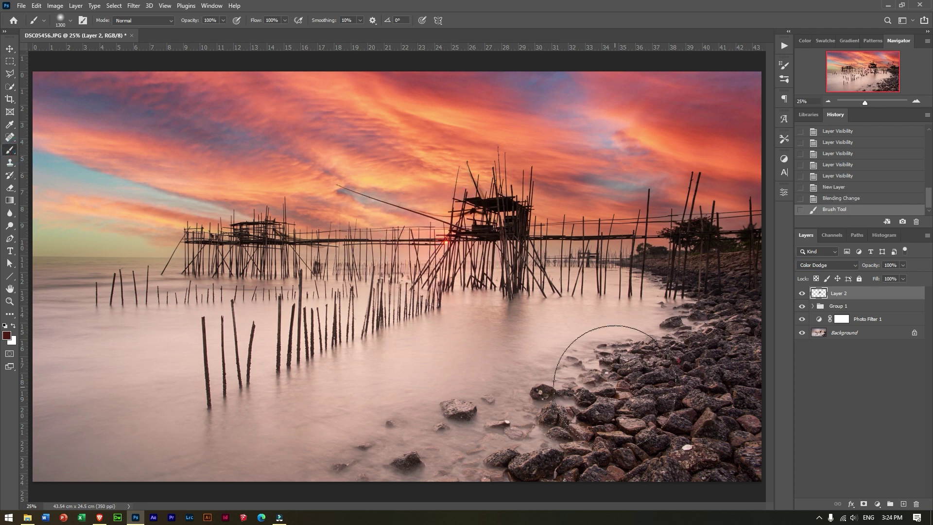
pyautogui.press(']')
# Stretch the glow wider on both sides with Free Transform and toggle Layer 2 to compare.
pyautogui.click(10, 49)
pyautogui.hotkey('ctrl', 't')
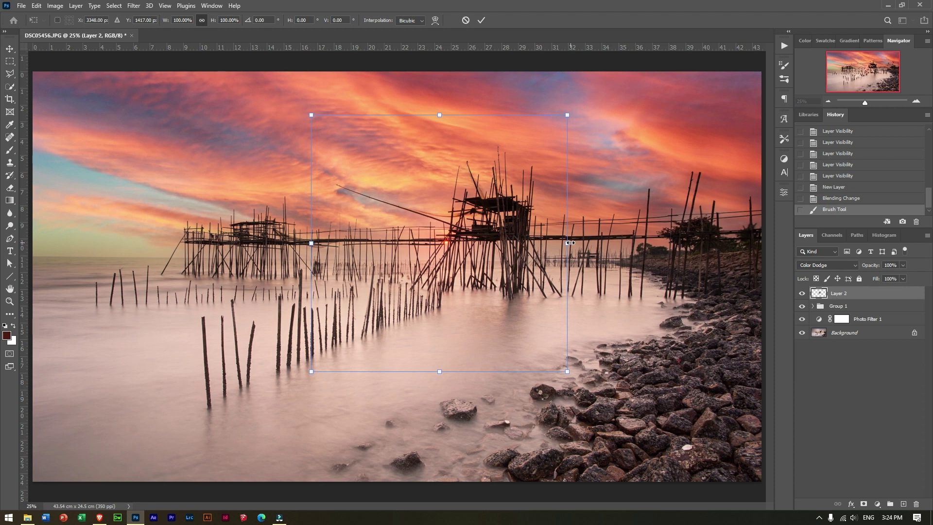
pyautogui.moveTo(569, 243); pyautogui.dragTo(690, 243)
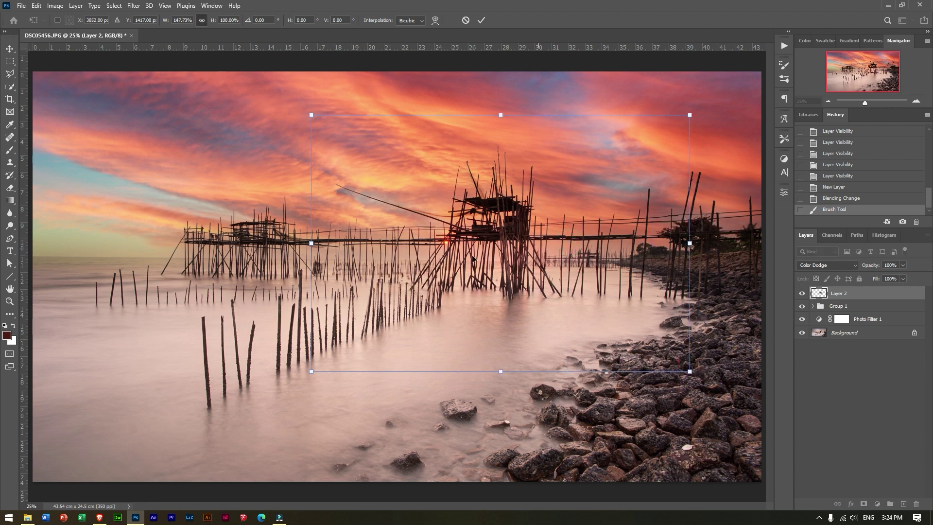
pyautogui.moveTo(317, 246); pyautogui.dragTo(161, 245)
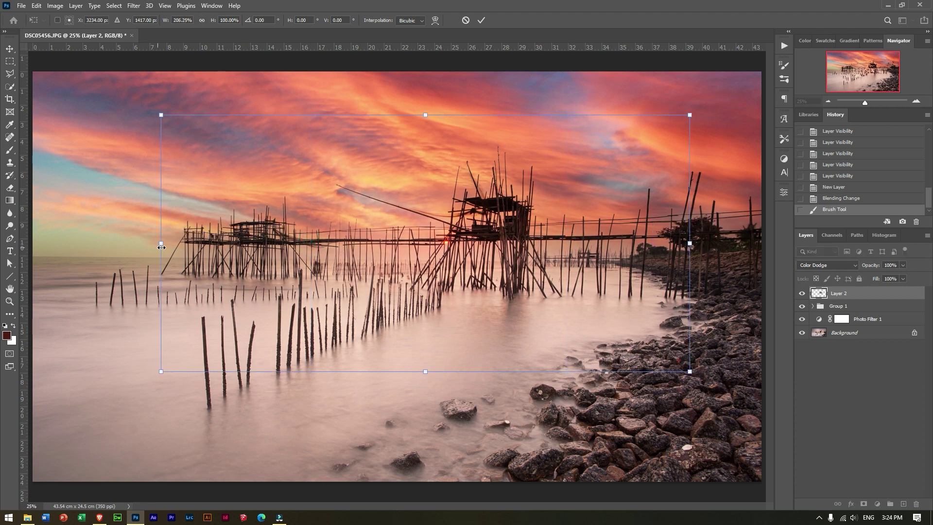
pyautogui.press('Return')
pyautogui.click(801, 293)
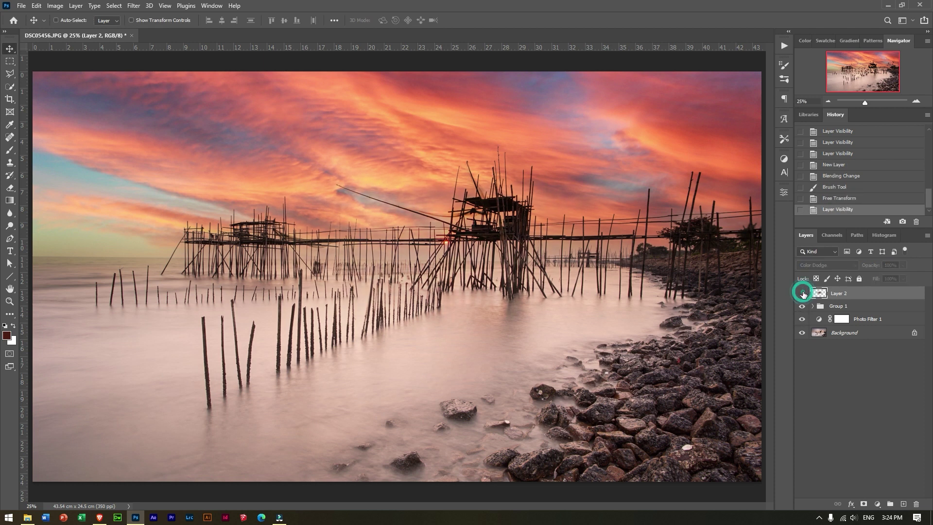
pyautogui.click(802, 293)
pyautogui.click(801, 293)
pyautogui.click(802, 293)
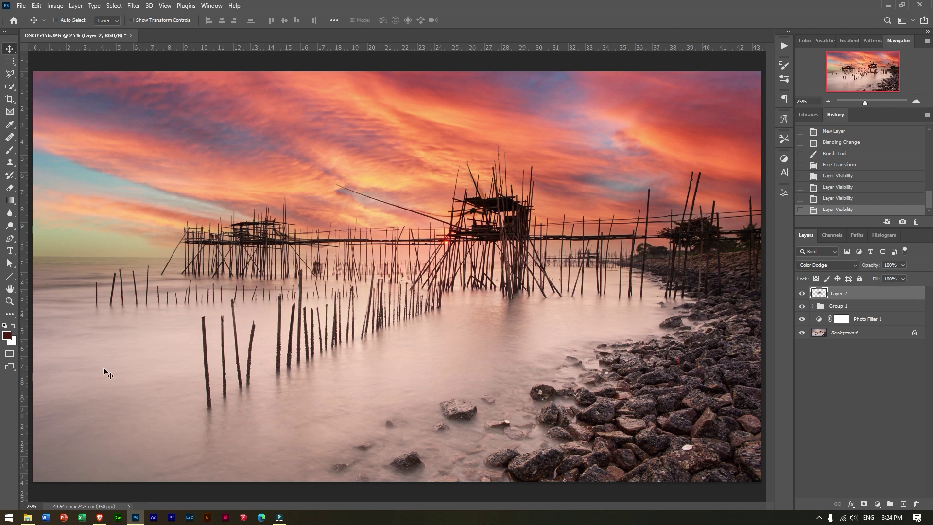
# Paint a brown glow, sampled from the sky, over the pier centre with a larger brush.
pyautogui.click(7, 334)
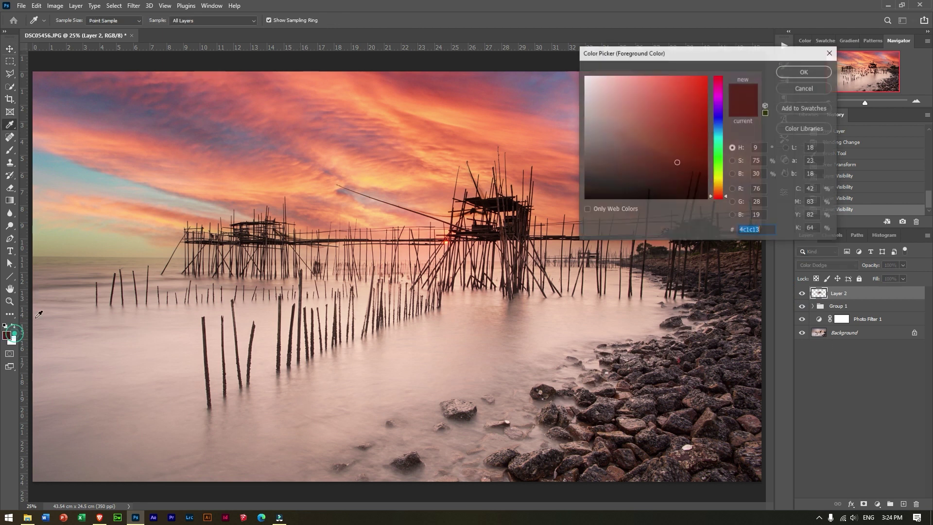
pyautogui.click(163, 216)
pyautogui.moveTo(672, 138); pyautogui.dragTo(678, 145)
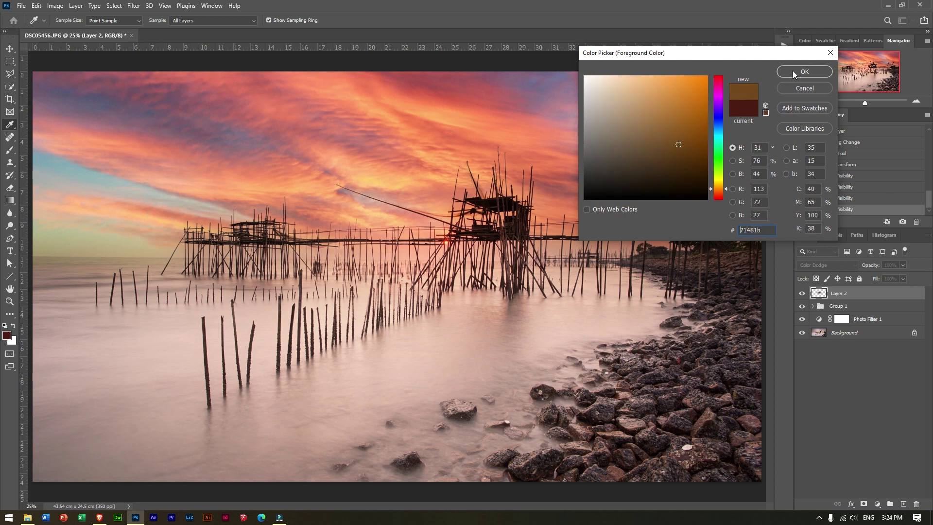
pyautogui.click(793, 72)
pyautogui.click(10, 150)
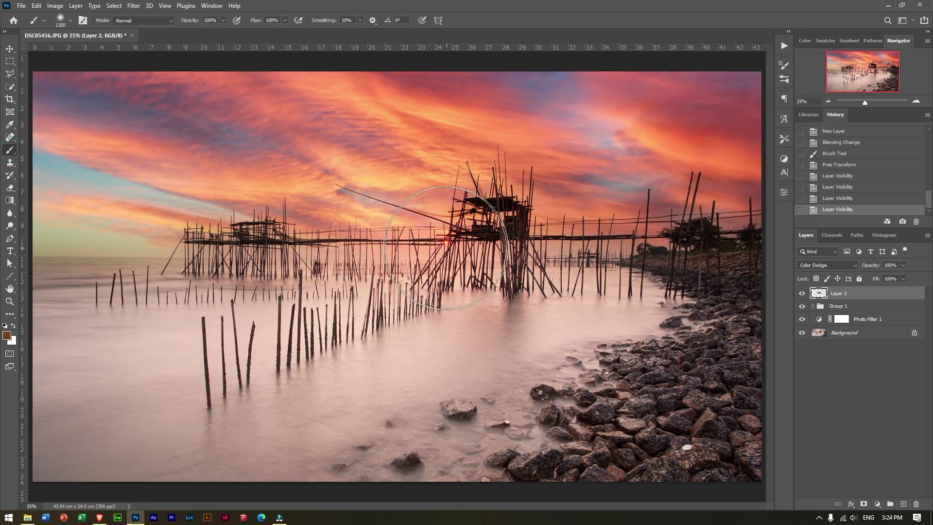
pyautogui.press(']')
pyautogui.press(']')
pyautogui.press(']')
pyautogui.click(442, 241)
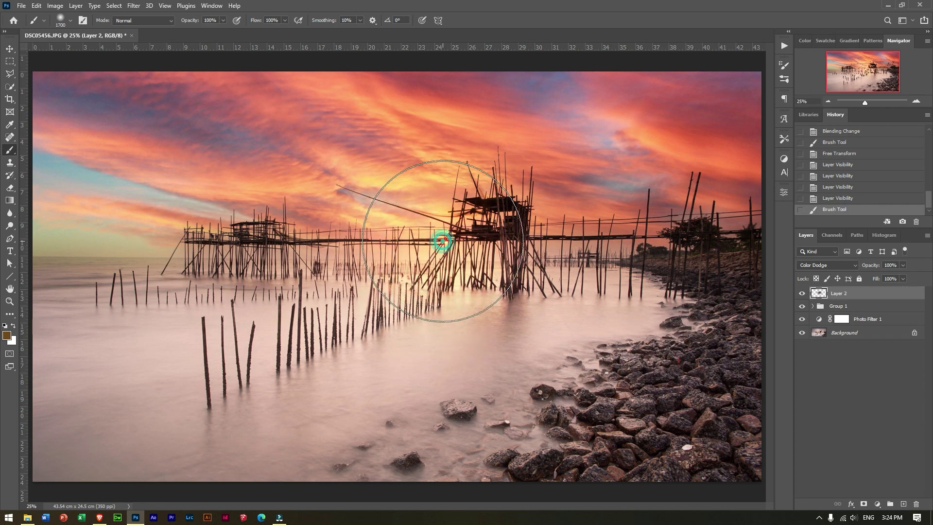
# Reduce Layer 2's fill to 57% and hide it to compare.
pyautogui.click(888, 279)
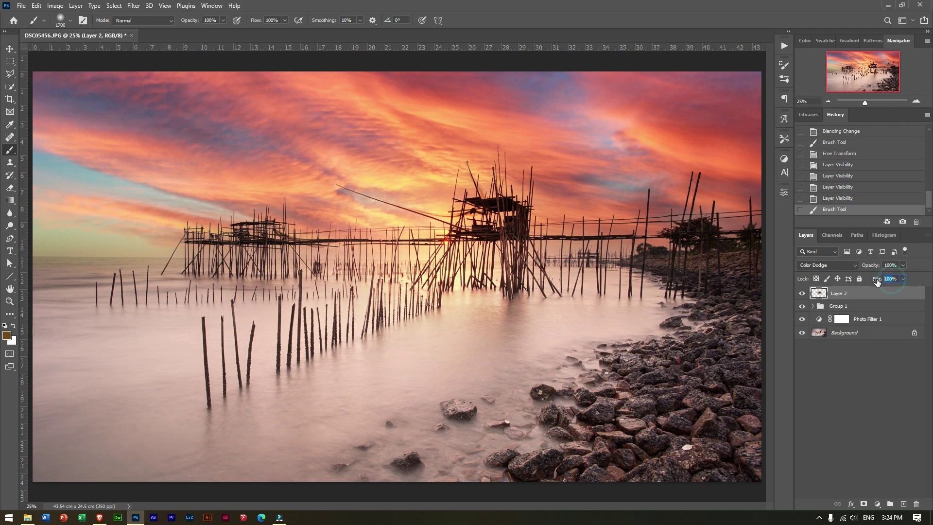
pyautogui.write('57')
pyautogui.press('Return')
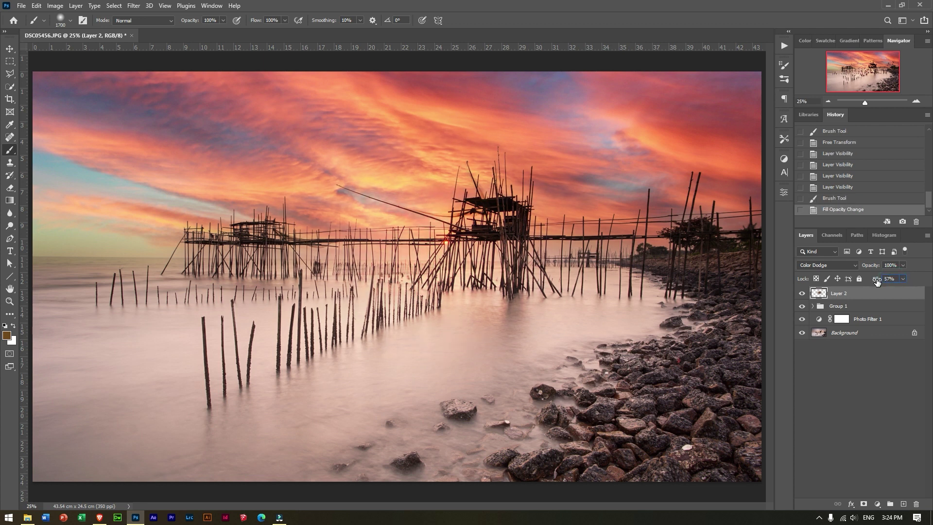
pyautogui.click(802, 293)
# Drag Layer 2 into Group 1 above Layer 1 and toggle Group 1's visibility to compare.
pyautogui.click(811, 305)
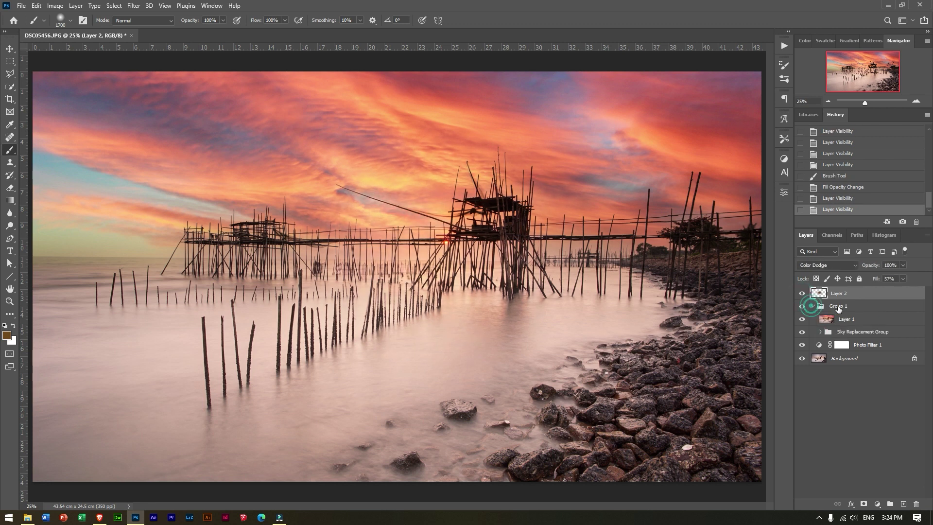
pyautogui.moveTo(850, 293); pyautogui.dragTo(821, 304)
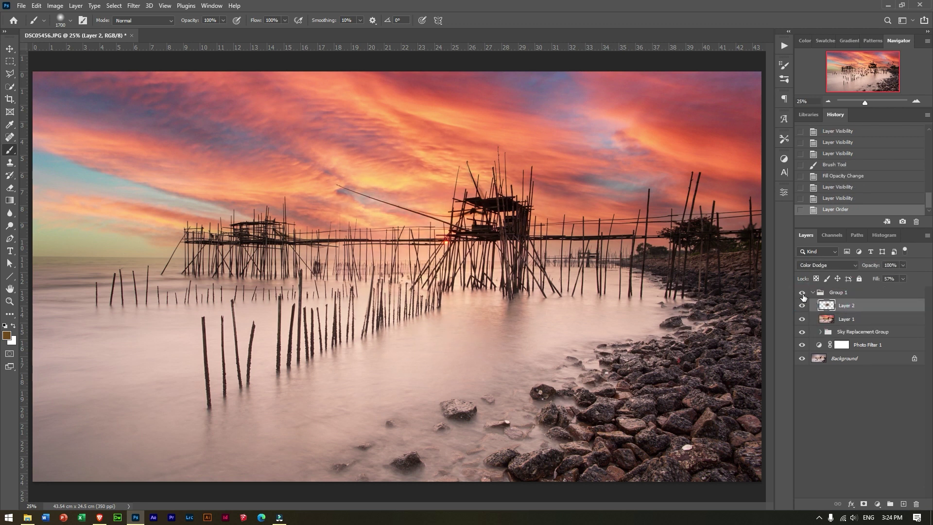
pyautogui.click(801, 294)
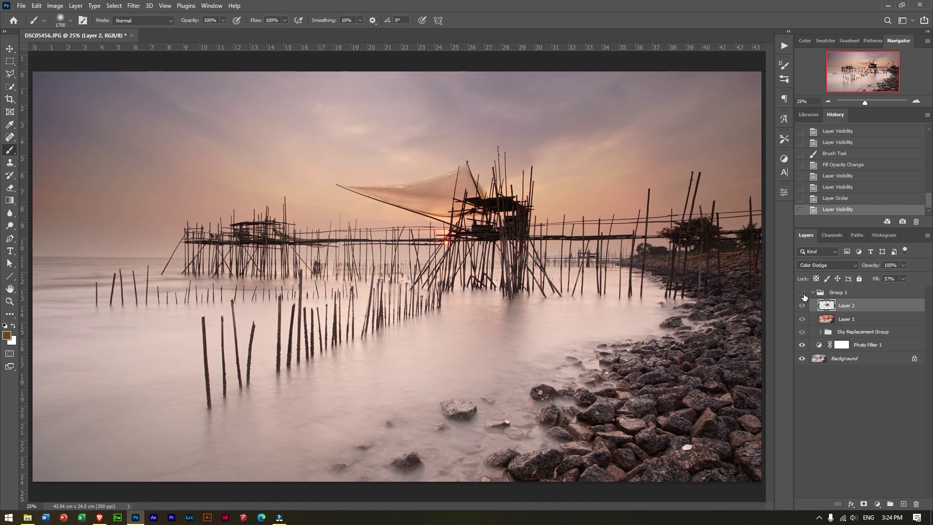
pyautogui.click(802, 293)
pyautogui.click(802, 293)
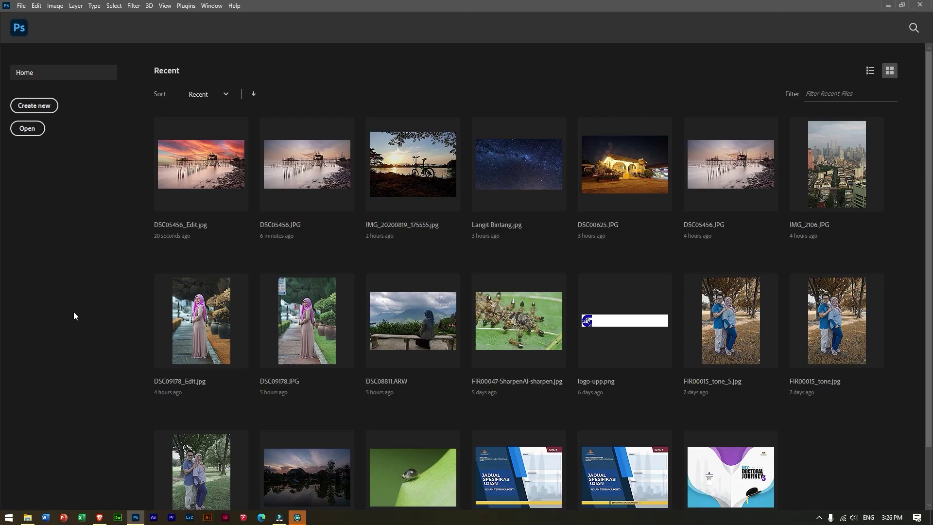
# Open IMG_20200819_175555.jpg, the bicycle-at-sunset photo, from the Sky Replacement Ps 2021 folder.
pyautogui.click(43, 130)
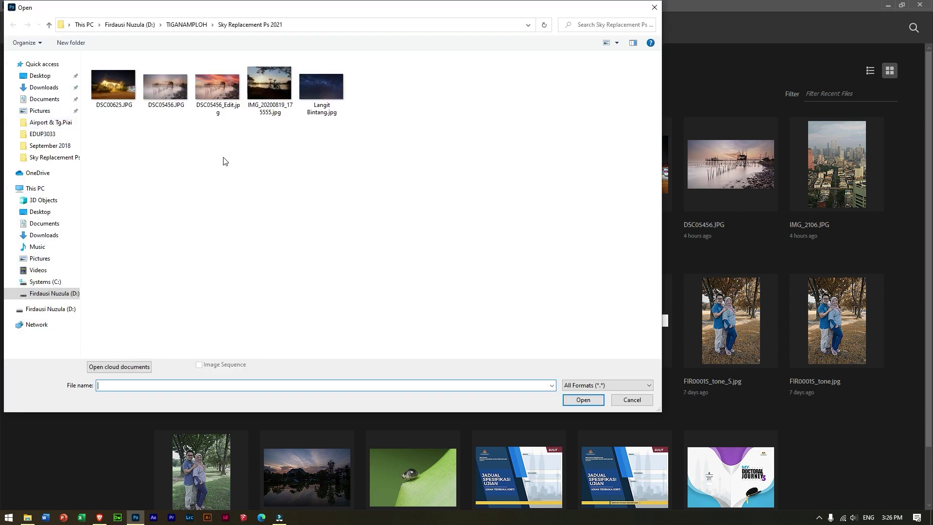
pyautogui.doubleClick(267, 97)
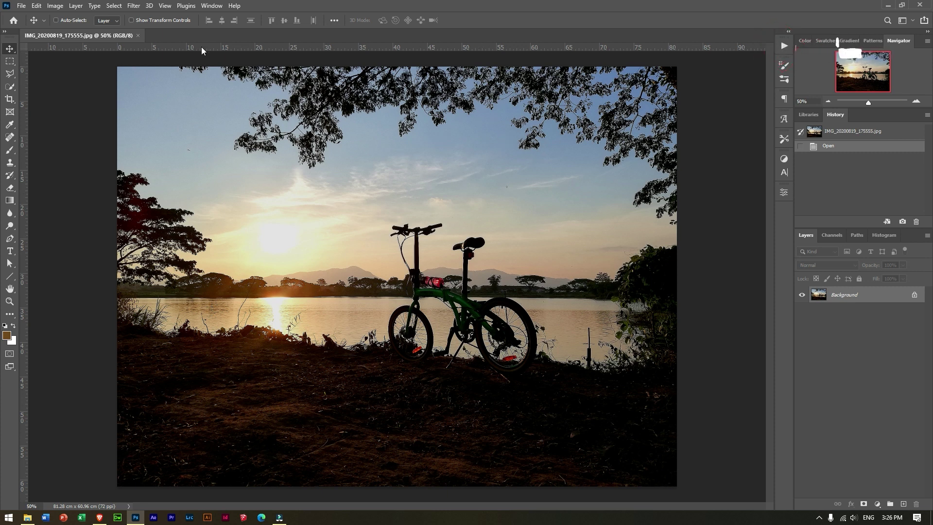
# Start Sky Replacement on the bicycle photo and pick the first preset in the Sunsets folder.
pyautogui.click(41, 7)
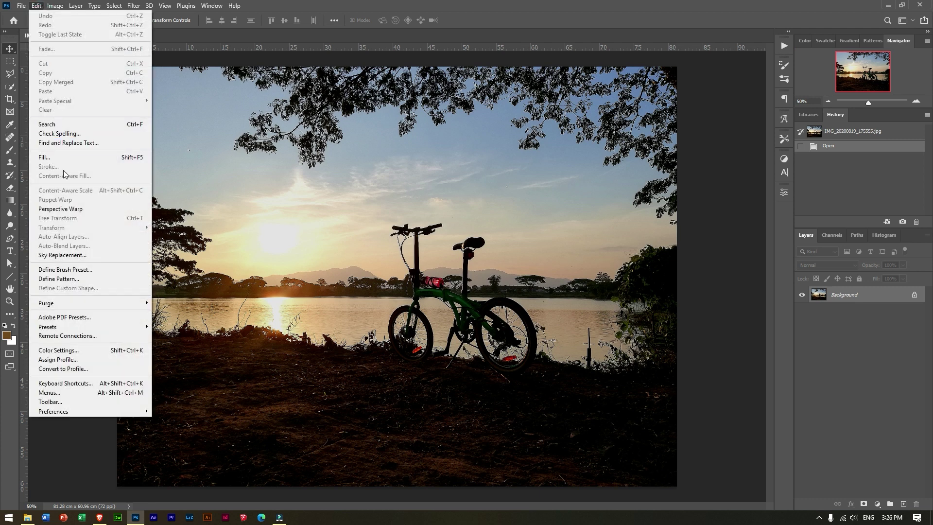
pyautogui.click(71, 253)
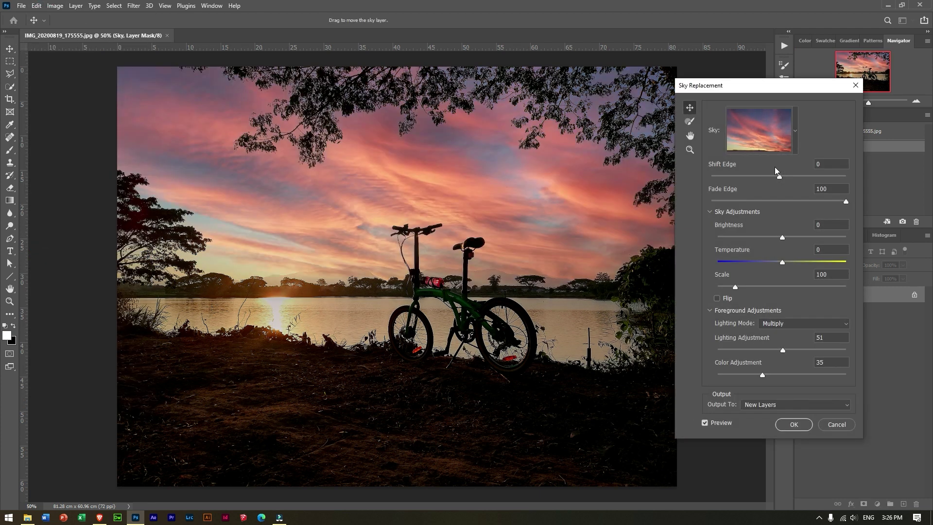
pyautogui.click(794, 150)
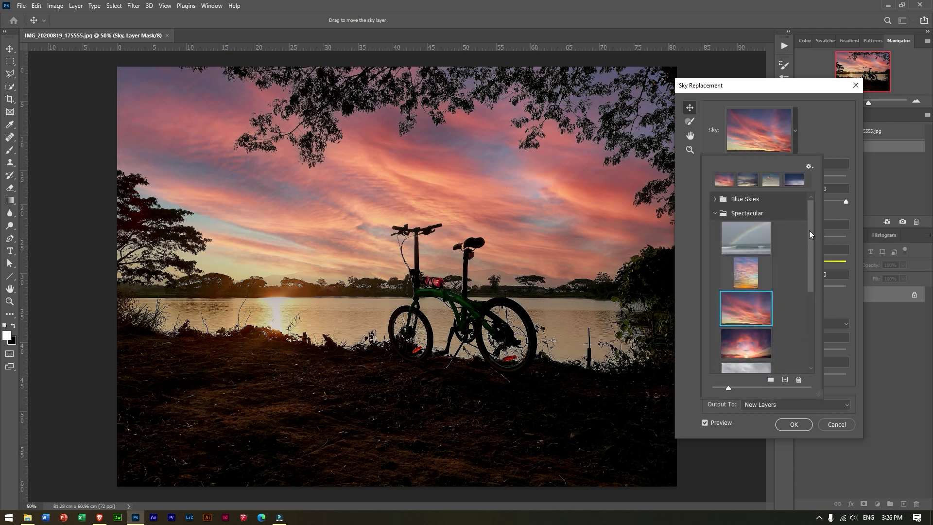
pyautogui.click(715, 213)
pyautogui.click(715, 227)
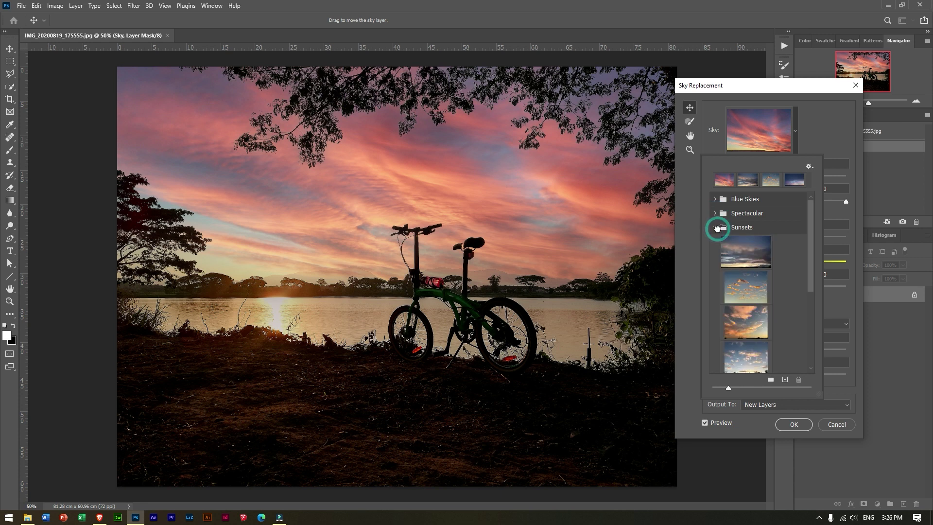
pyautogui.click(731, 250)
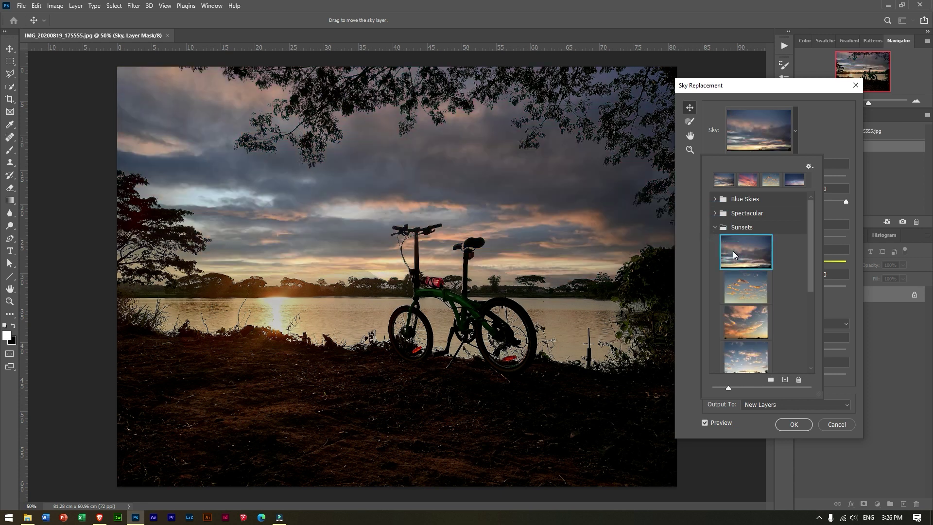
pyautogui.click(823, 246)
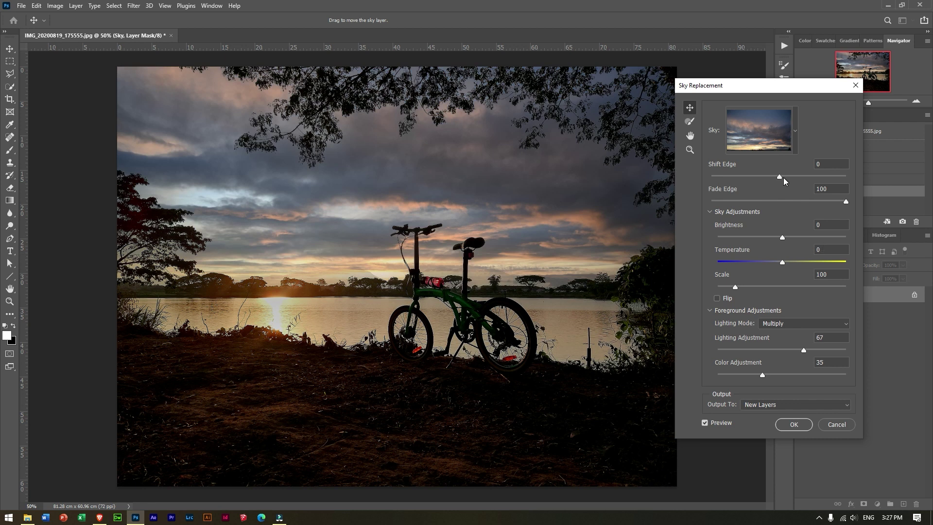
# Apply the sunset sky with Shift Edge -11, Temperature 38, Brightness 52 and Lighting Adjustment 73.
pyautogui.moveTo(795, 177); pyautogui.dragTo(797, 178)
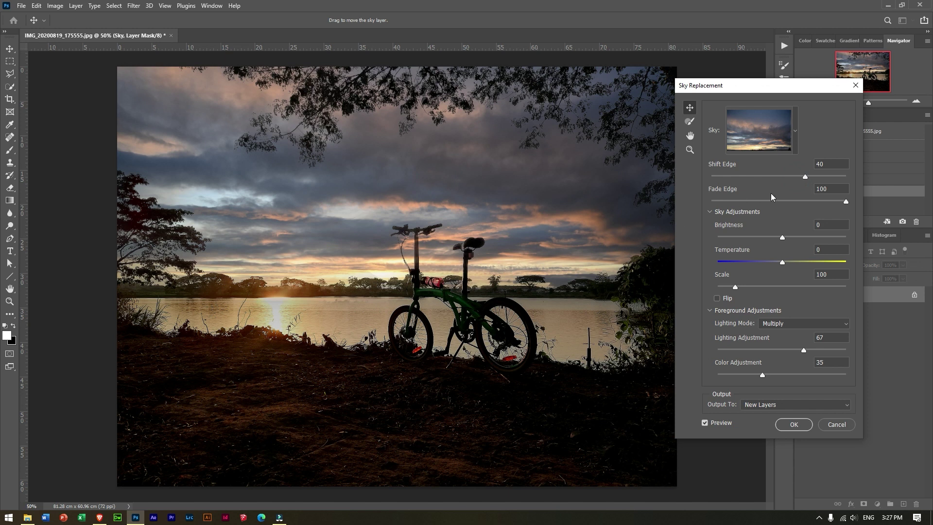
pyautogui.moveTo(803, 177); pyautogui.dragTo(771, 176)
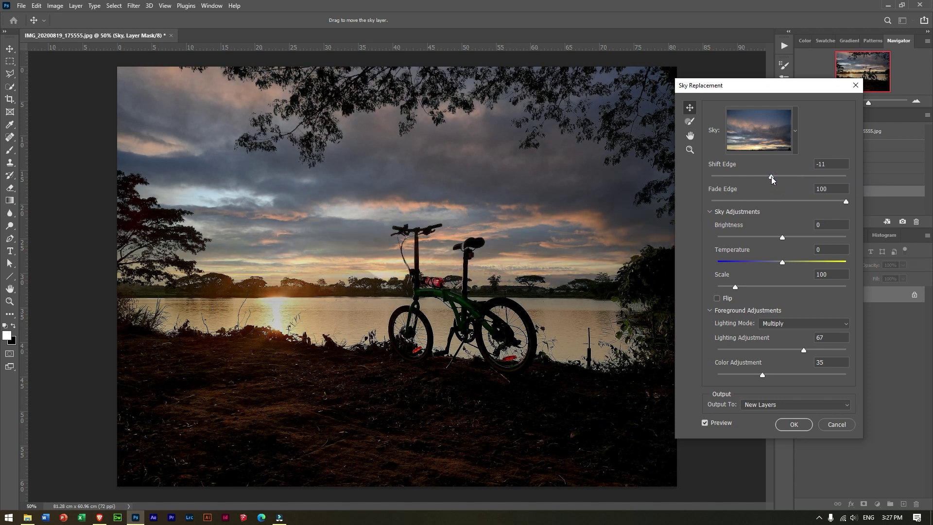
pyautogui.moveTo(782, 261); pyautogui.dragTo(795, 238)
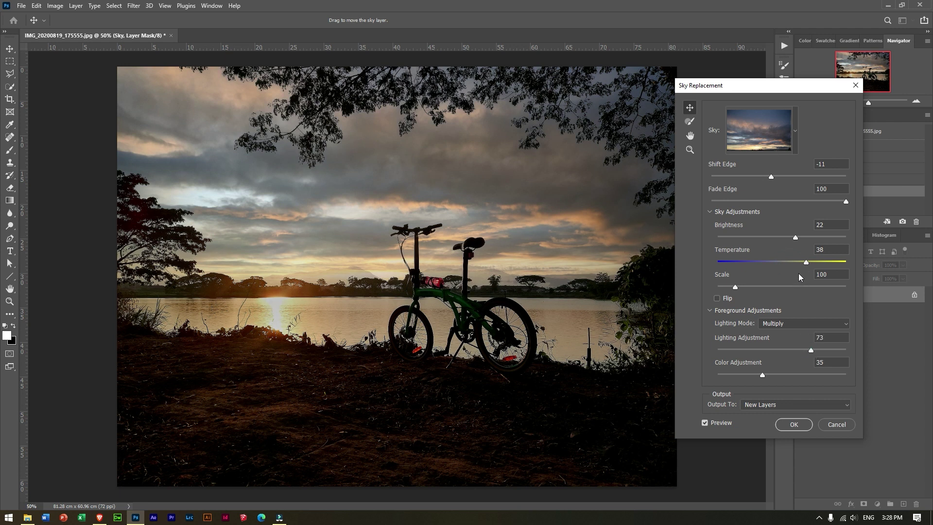
pyautogui.moveTo(796, 237); pyautogui.dragTo(803, 237)
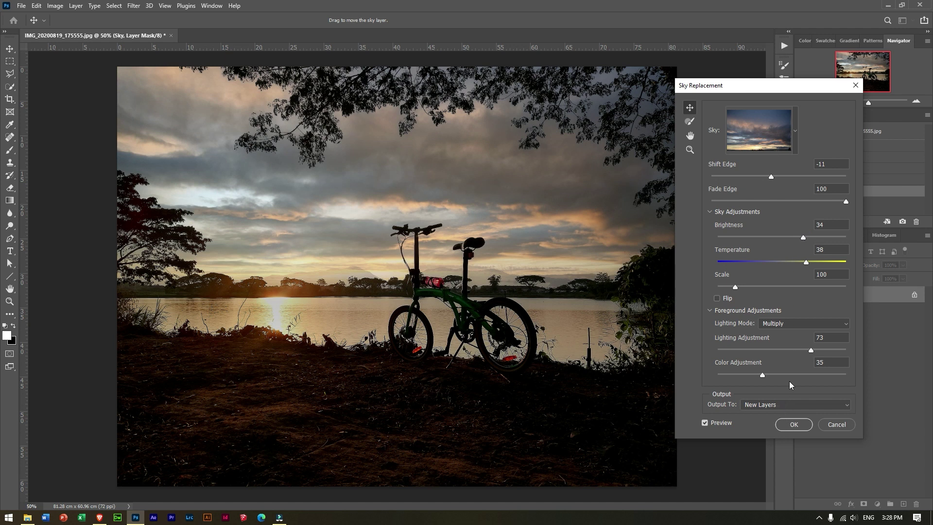
pyautogui.moveTo(803, 237); pyautogui.dragTo(815, 237)
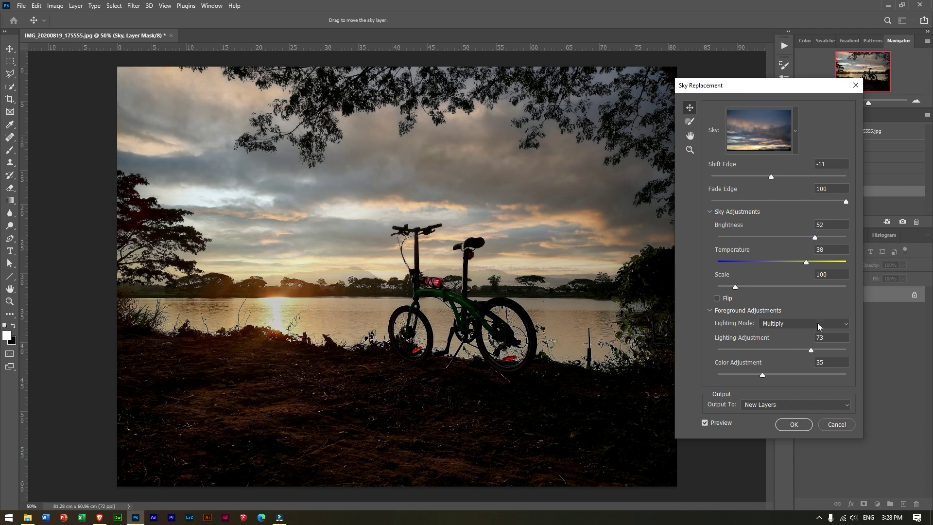
pyautogui.click(794, 424)
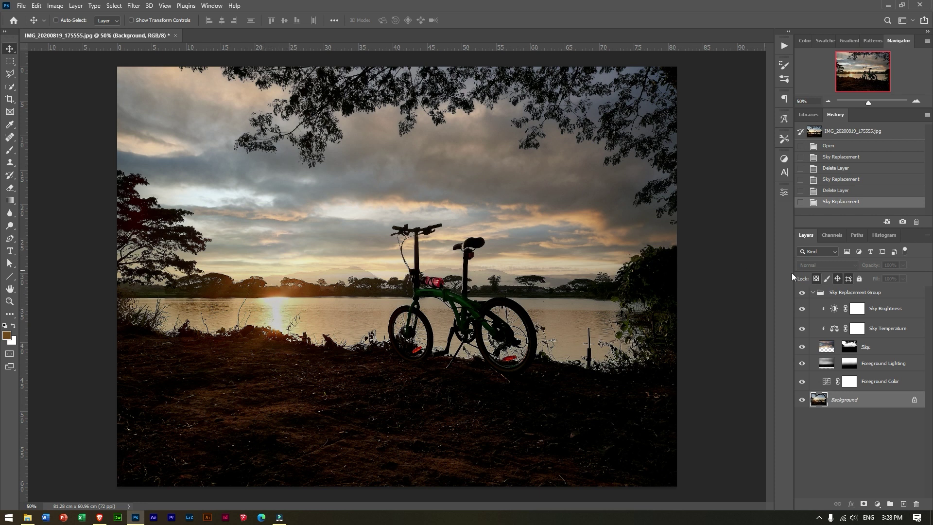
# Add a layer mask to Sky Replacement Group and set up a black 275 px soft brush.
pyautogui.click(854, 294)
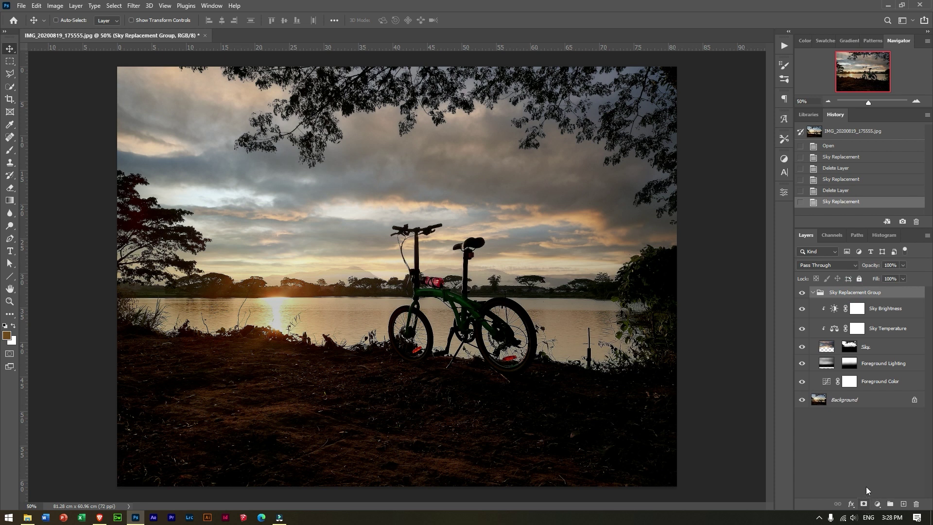
pyautogui.click(863, 503)
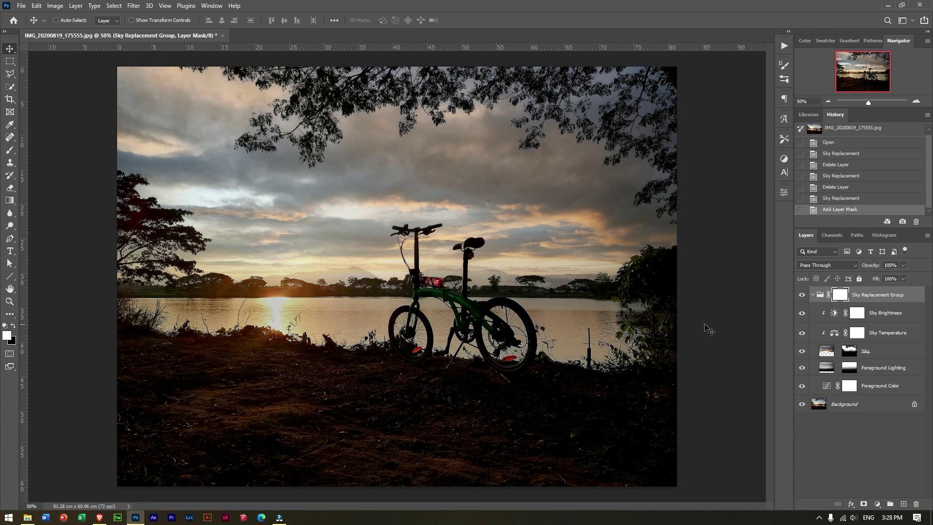
pyautogui.press('b')
pyautogui.click(14, 328)
pyautogui.press('[')
pyautogui.press('[')
pyautogui.press('[')
pyautogui.press('[')
pyautogui.press('[')
pyautogui.press('[')
pyautogui.press('[')
pyautogui.press('[')
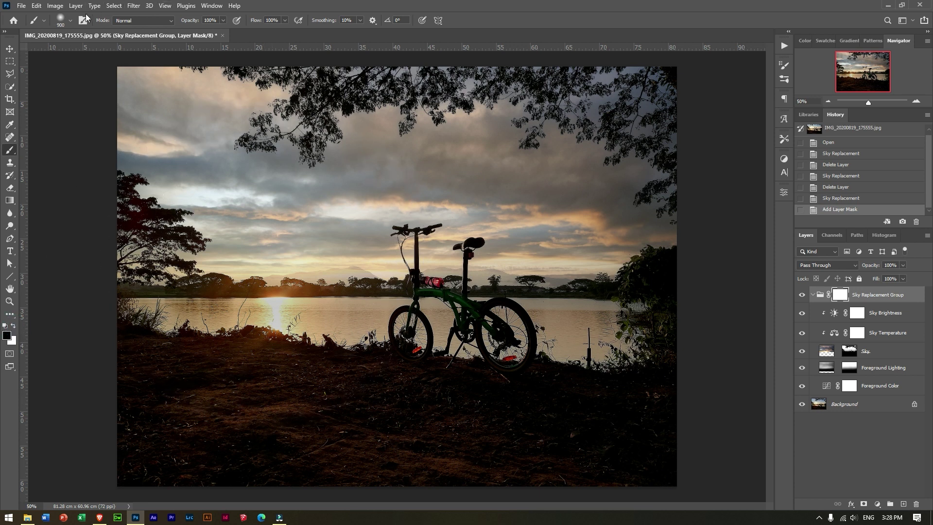
pyautogui.click(72, 21)
pyautogui.click(102, 51)
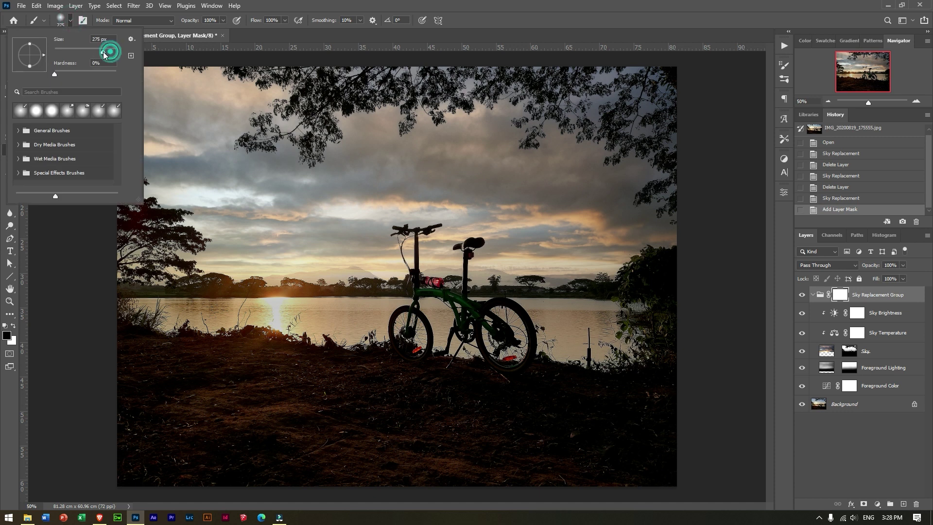
# Paint the mask around the sun so the original glow and distant hills show through.
pyautogui.click(489, 30)
pyautogui.press(']')
pyautogui.press(']')
pyautogui.press(']')
pyautogui.click(276, 245)
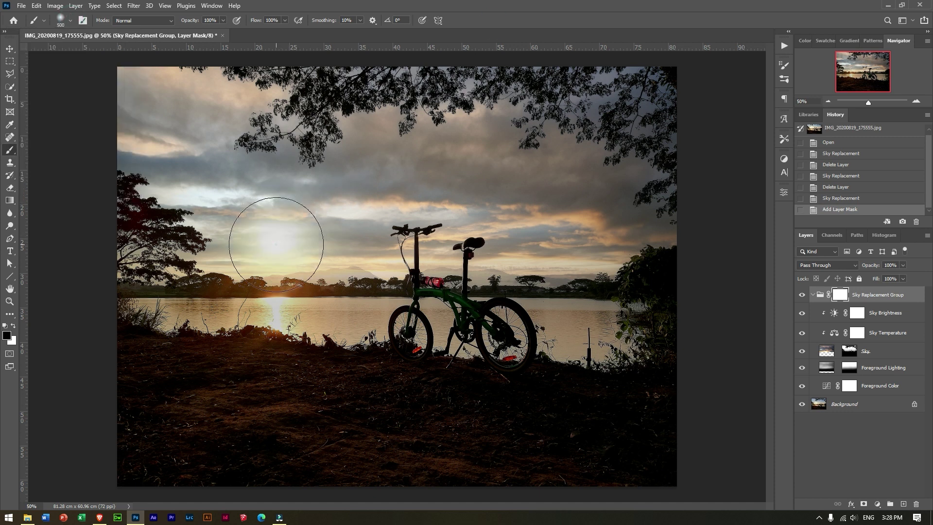
pyautogui.click(273, 236)
pyautogui.press(']')
pyautogui.click(270, 229)
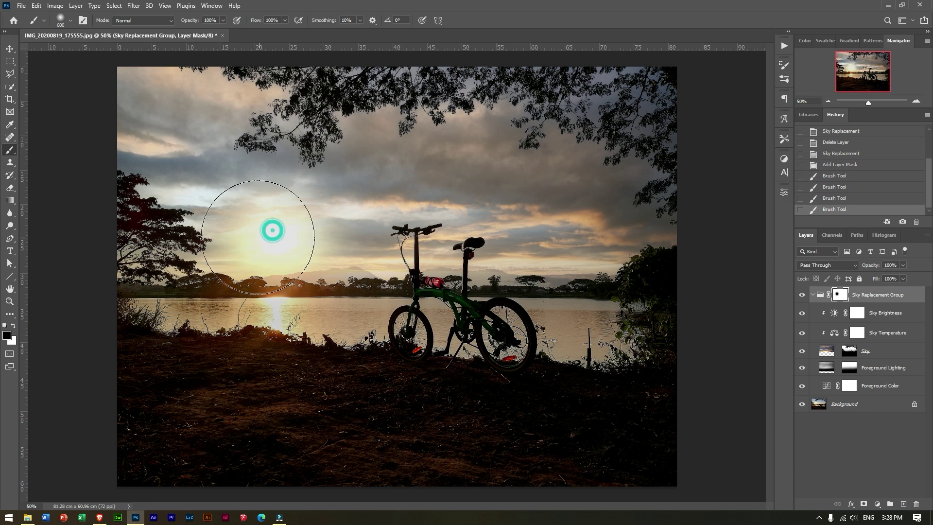
pyautogui.click(245, 239)
pyautogui.click(293, 238)
pyautogui.press('[')
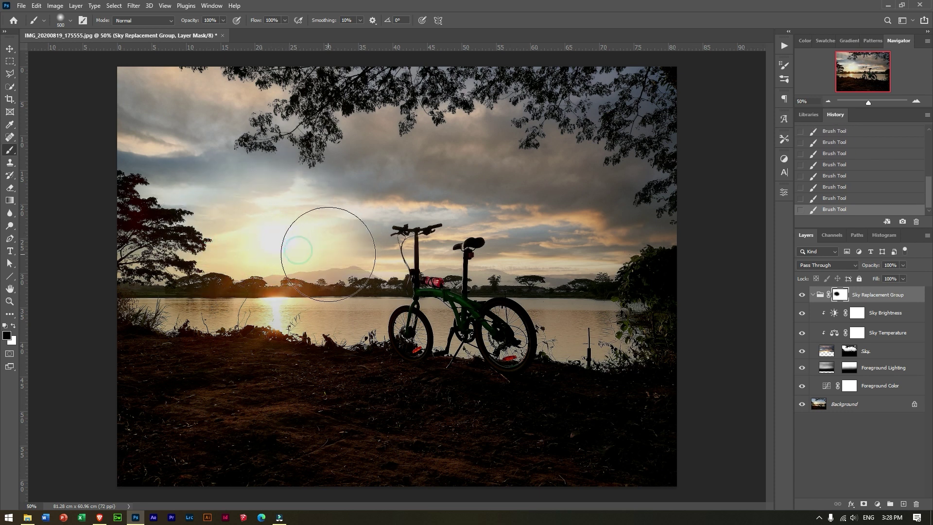
pyautogui.press('[')
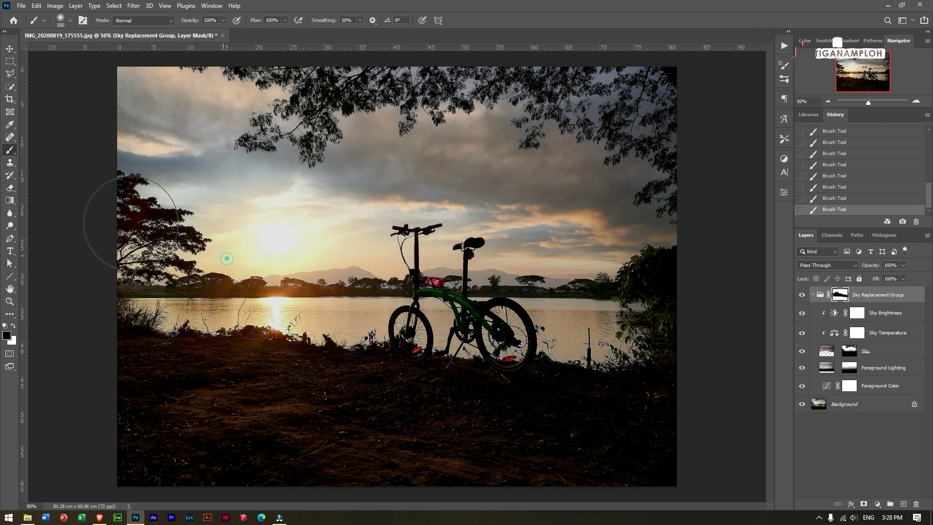
pyautogui.press(']')
pyautogui.press('[')
pyautogui.press('[')
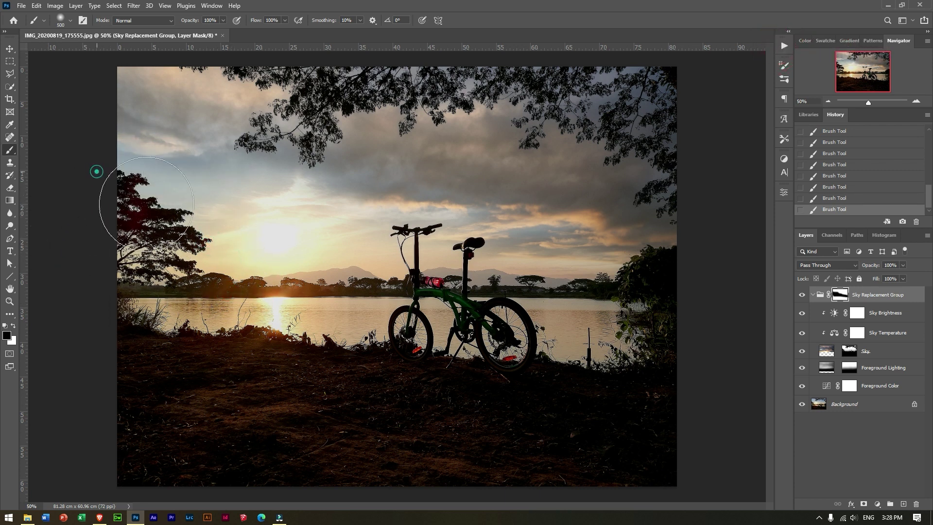
pyautogui.press(']')
pyautogui.press(']')
pyautogui.press(']')
pyautogui.press(']')
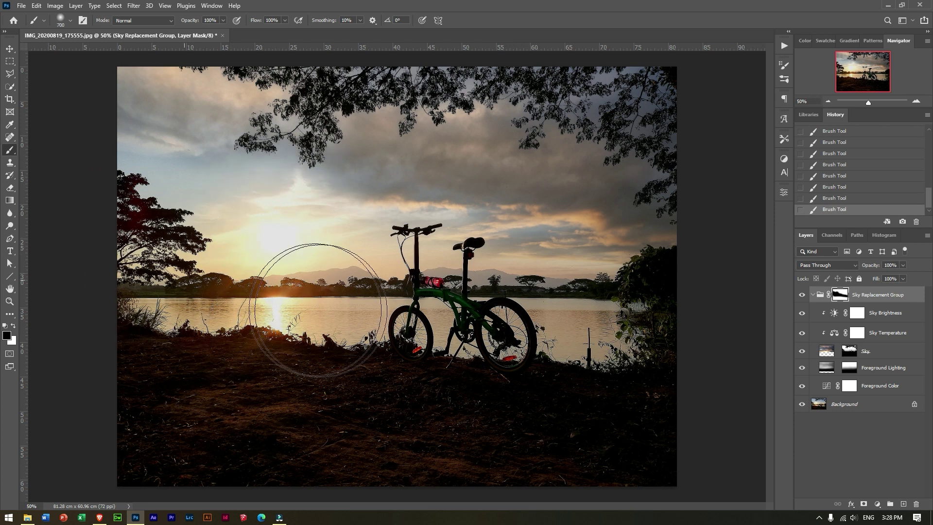
# Toggle the Sky Replacement Group's visibility to compare, then collapse the group.
pyautogui.click(9, 49)
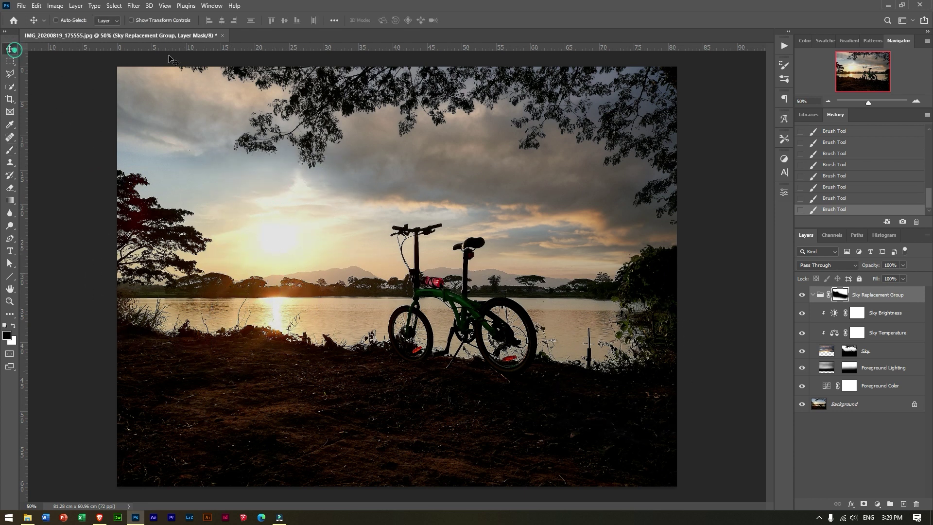
pyautogui.click(802, 296)
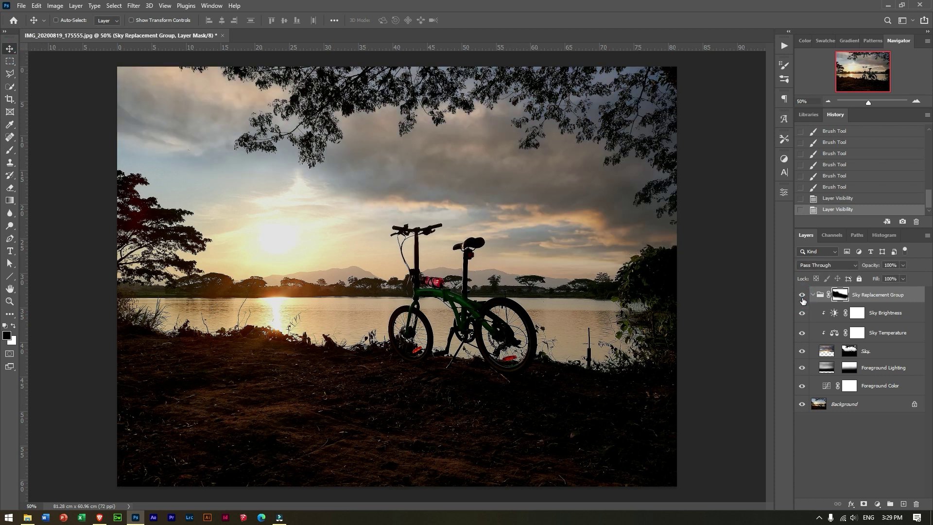
pyautogui.click(802, 297)
pyautogui.click(813, 295)
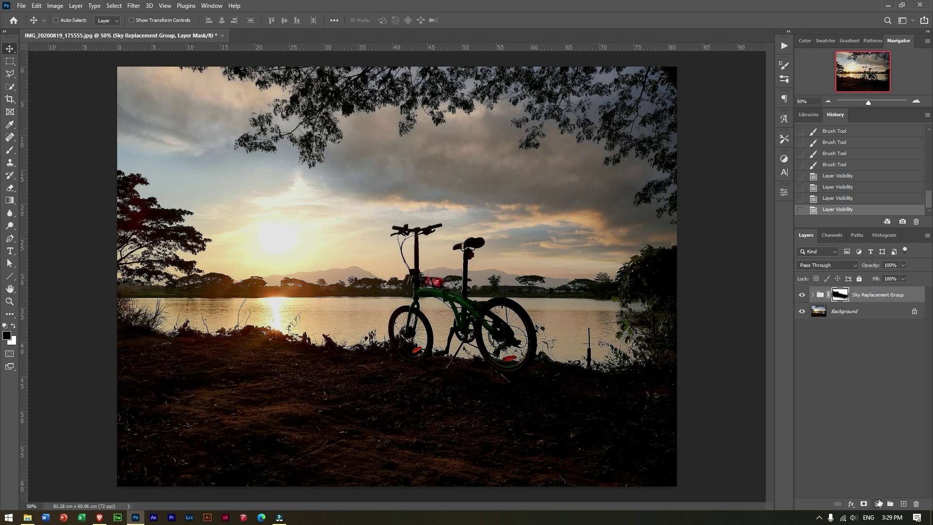
# Add a Warming Filter (85) Photo Filter at 29% density, clipped to the Sky Replacement Group.
pyautogui.click(877, 503)
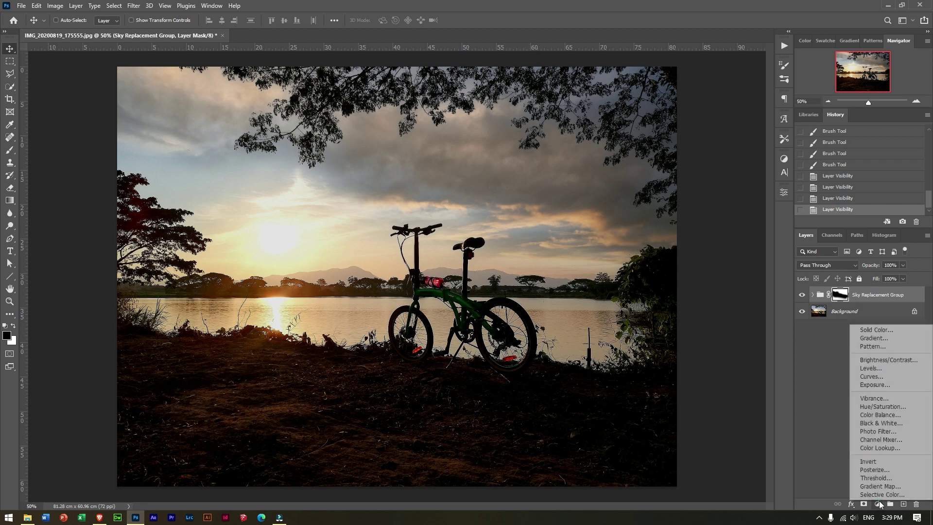
pyautogui.click(879, 431)
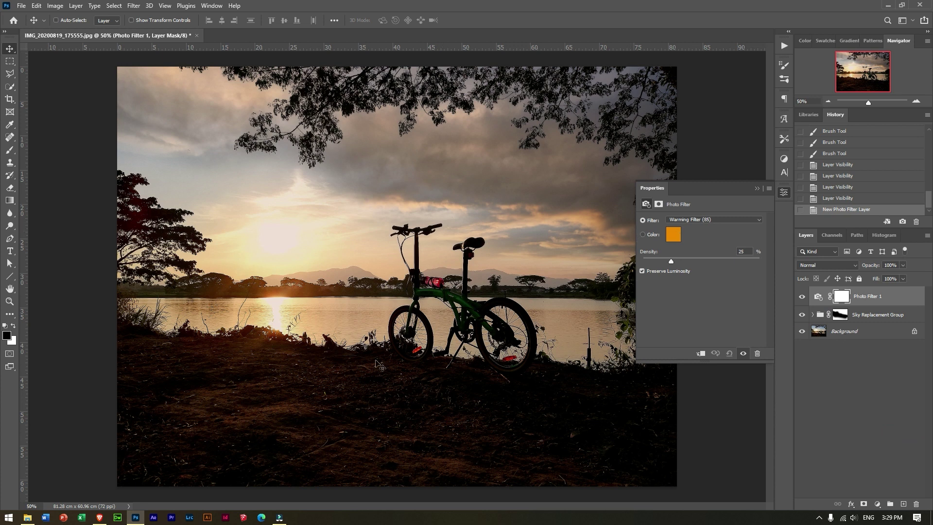
pyautogui.moveTo(672, 262); pyautogui.dragTo(674, 263)
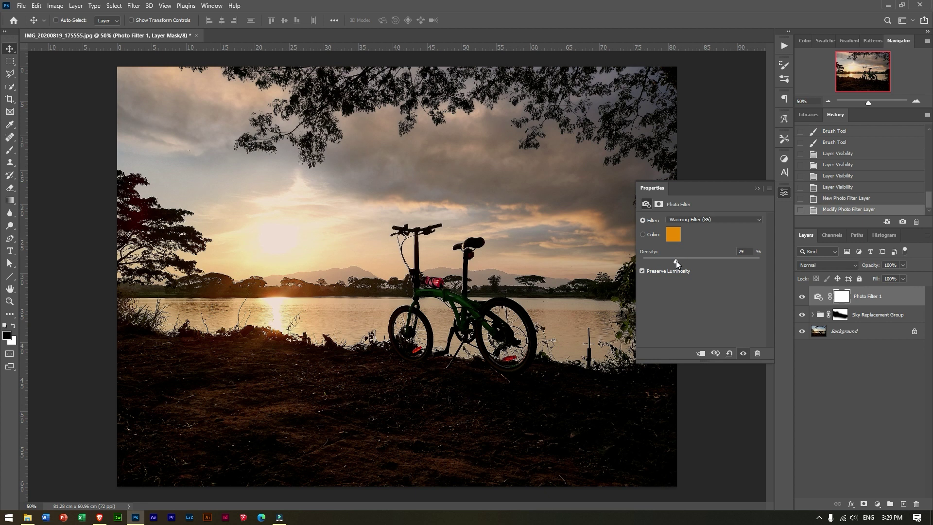
pyautogui.click(783, 192)
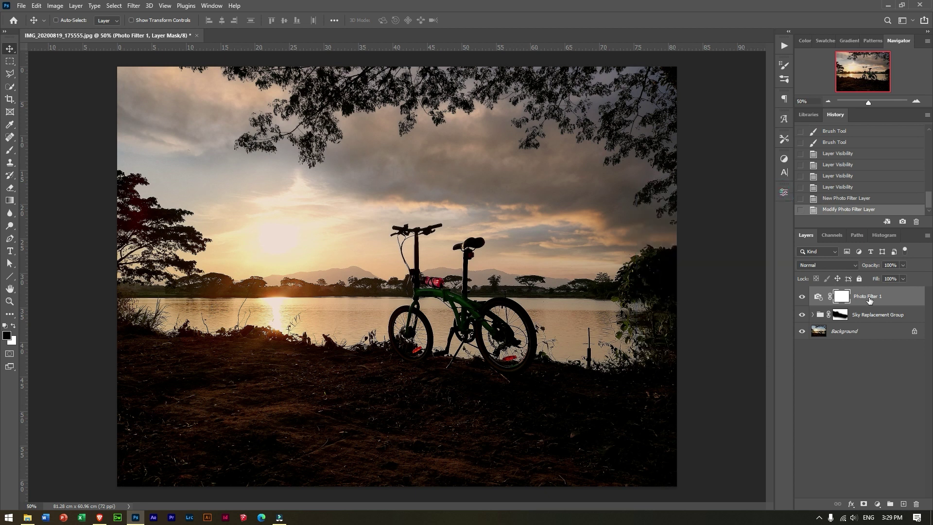
pyautogui.rightClick(892, 300)
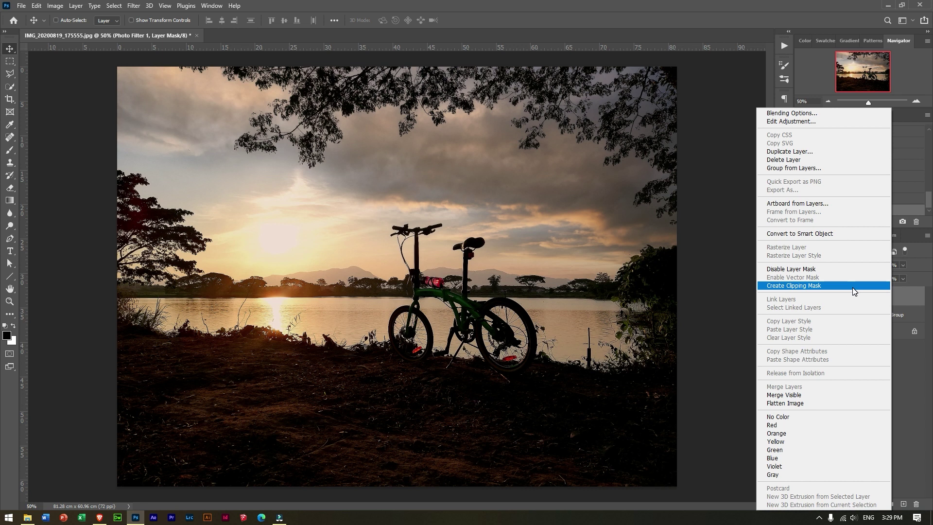
pyautogui.click(850, 286)
pyautogui.click(802, 296)
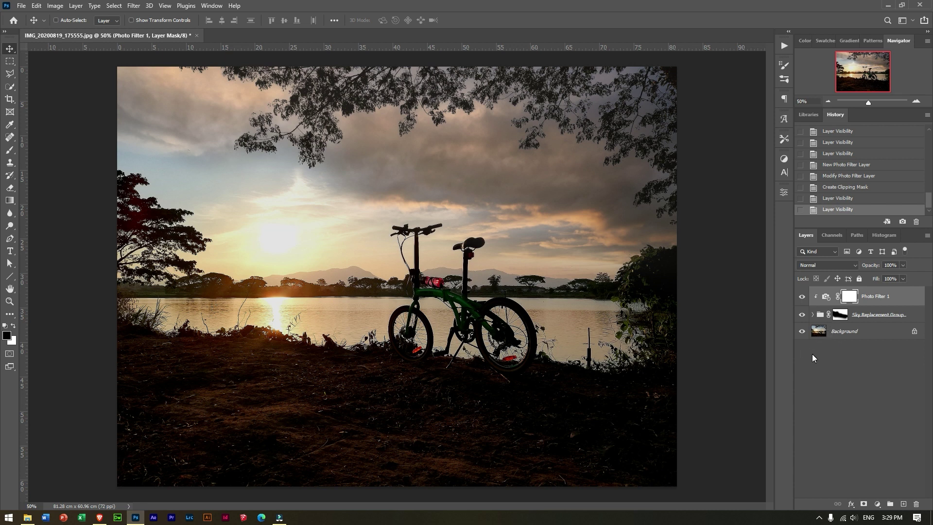
# Merge all visible layers into a new Layer 1 and open it in Camera Raw.
pyautogui.hotkey('ctrl', 'alt', 'shift', 'e')
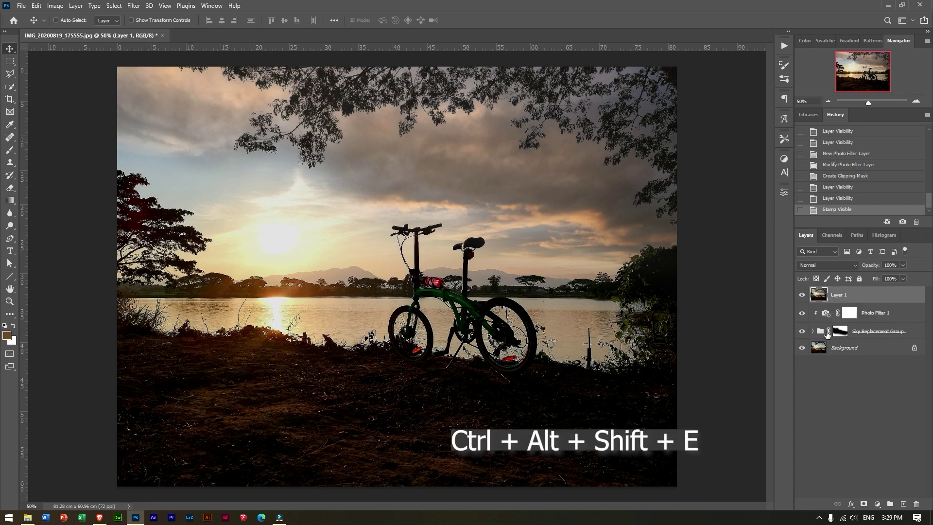
pyautogui.click(134, 6)
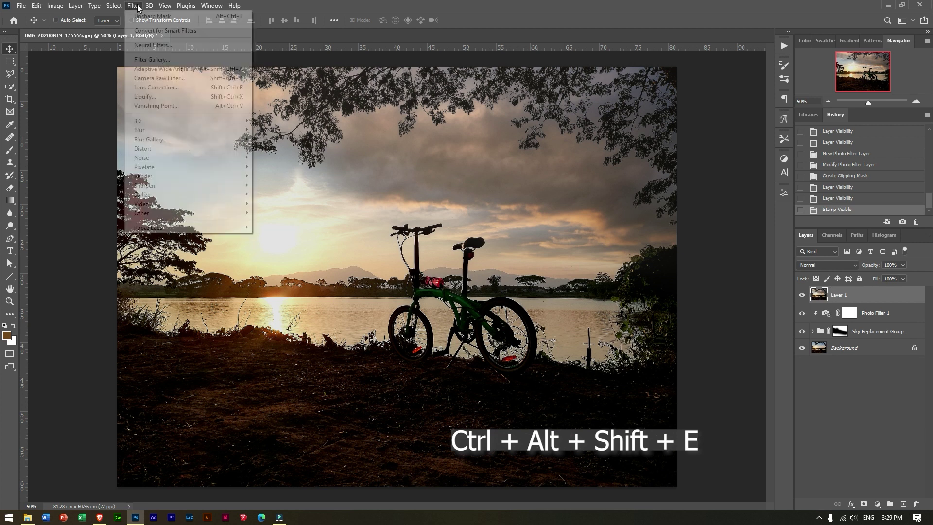
pyautogui.click(155, 79)
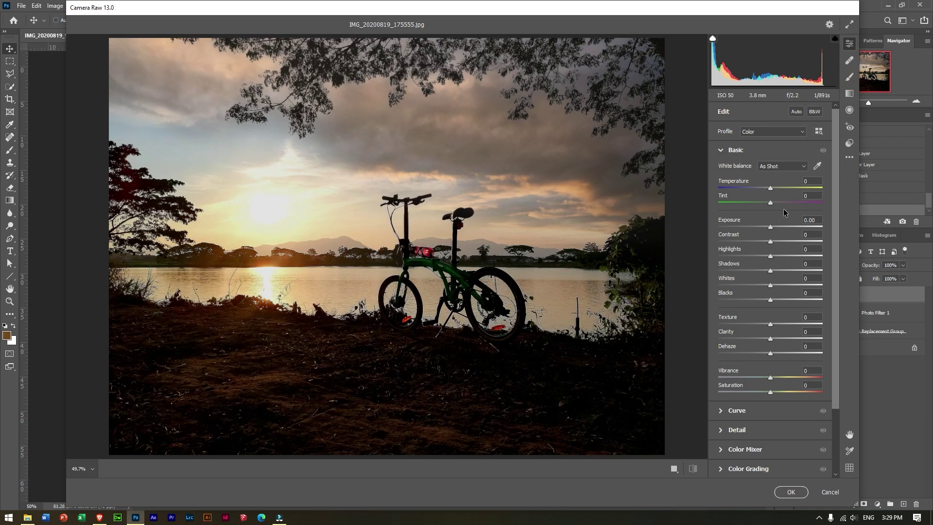
# Keep As Shot white balance; apply Shadows +28, Highlights -16, Texture +5, Clarity +3, Dehaze +7, Vibrance +15.
pyautogui.moveTo(770, 189); pyautogui.dragTo(769, 189)
pyautogui.click(781, 168)
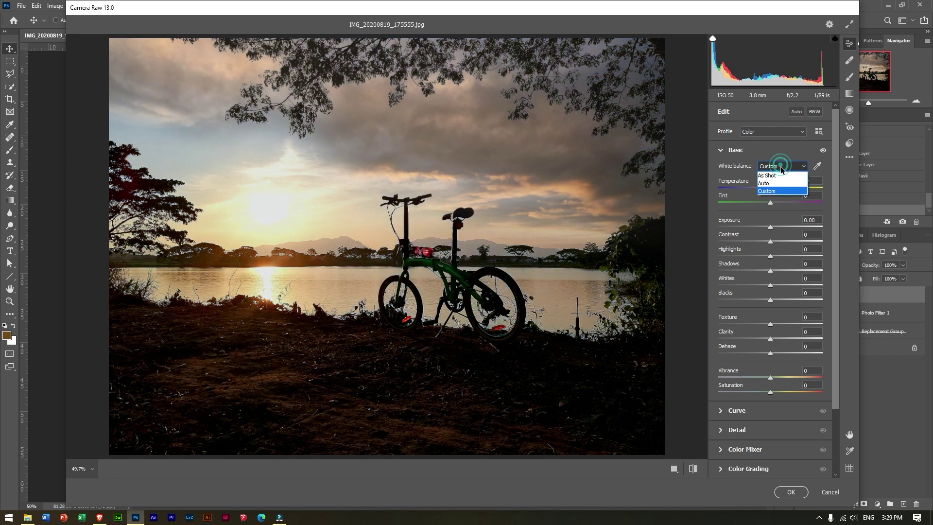
pyautogui.click(780, 176)
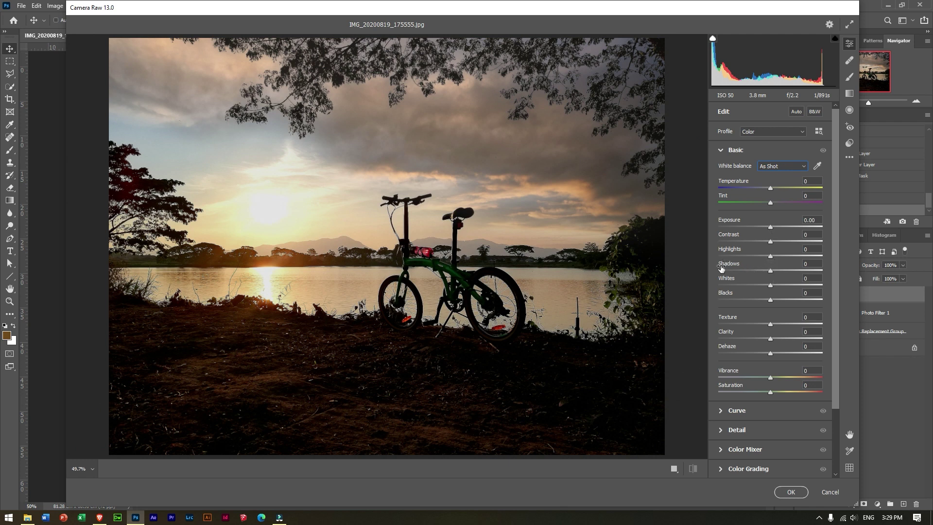
pyautogui.moveTo(770, 271); pyautogui.dragTo(785, 270)
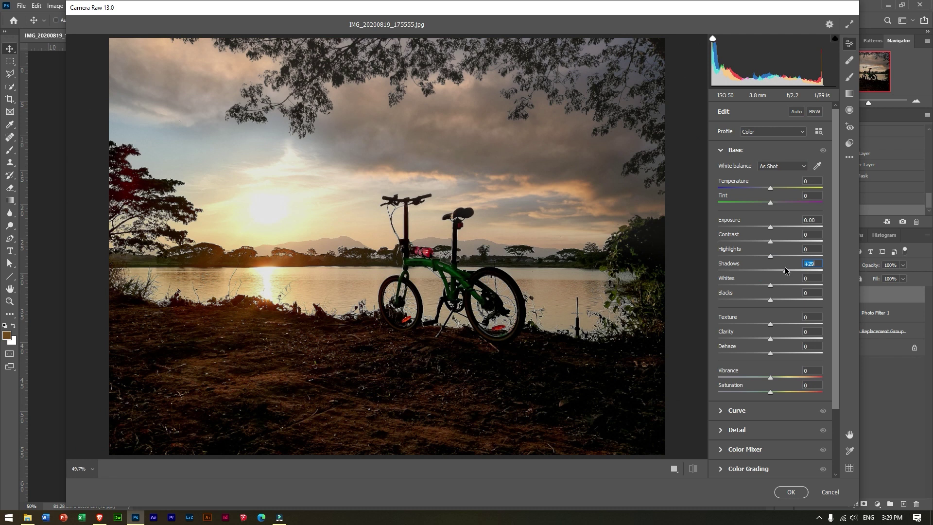
pyautogui.moveTo(770, 256); pyautogui.dragTo(761, 256)
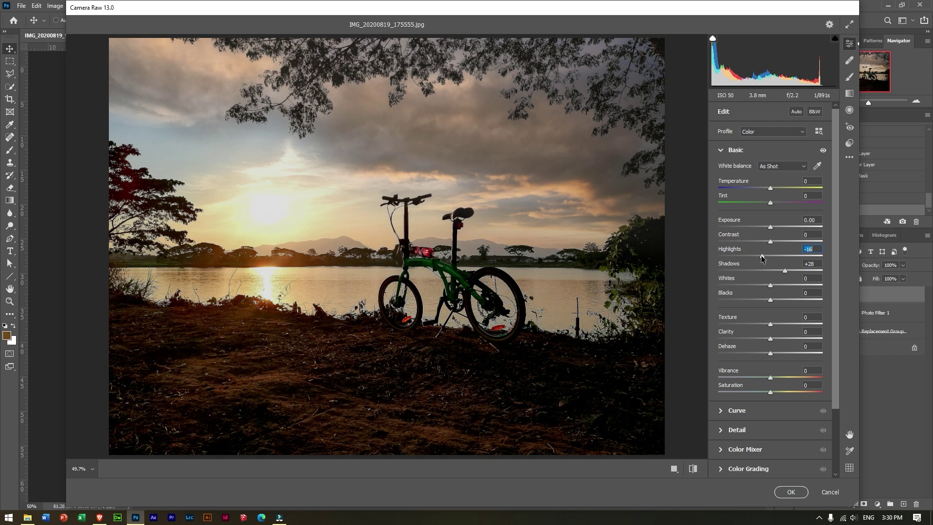
pyautogui.moveTo(770, 324); pyautogui.dragTo(775, 377)
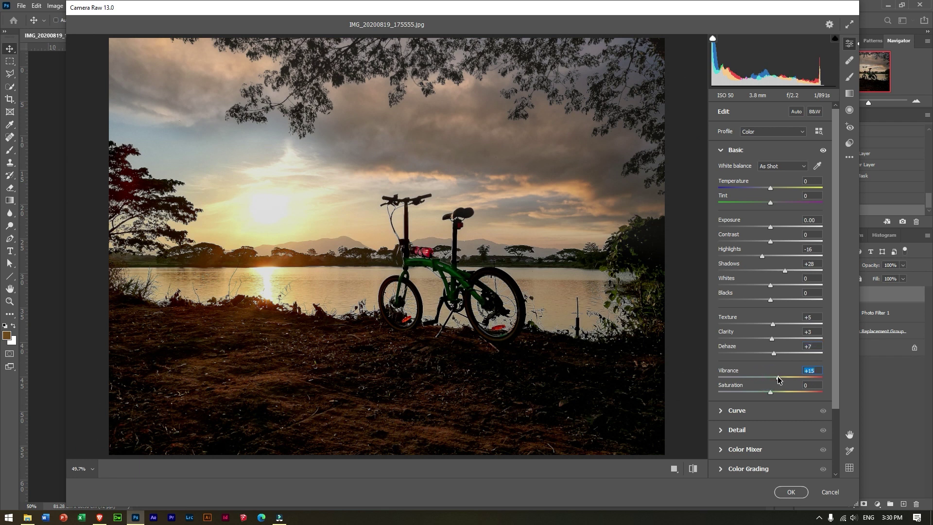
pyautogui.click(791, 491)
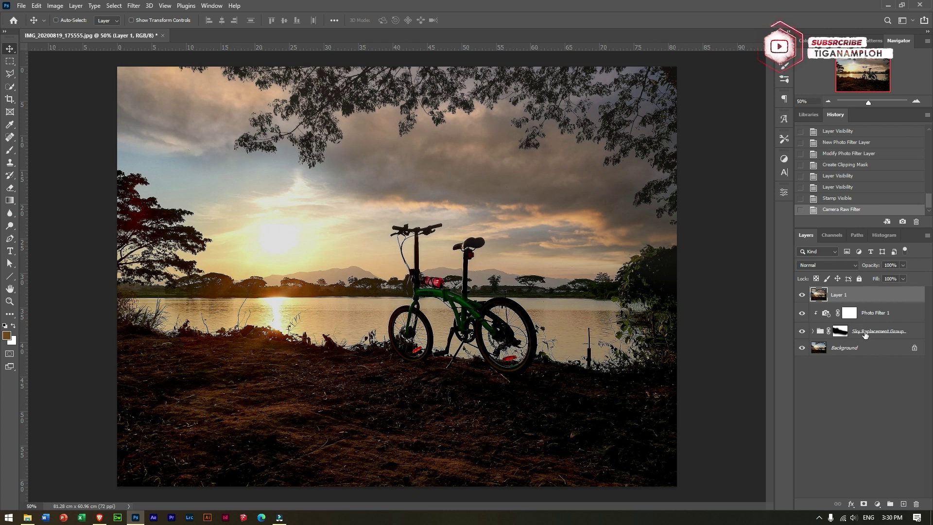
# Put Layer 1, Photo Filter 1 and Sky Replacement Group into Group 1, toggling it to compare.
pyautogui.click(888, 504)
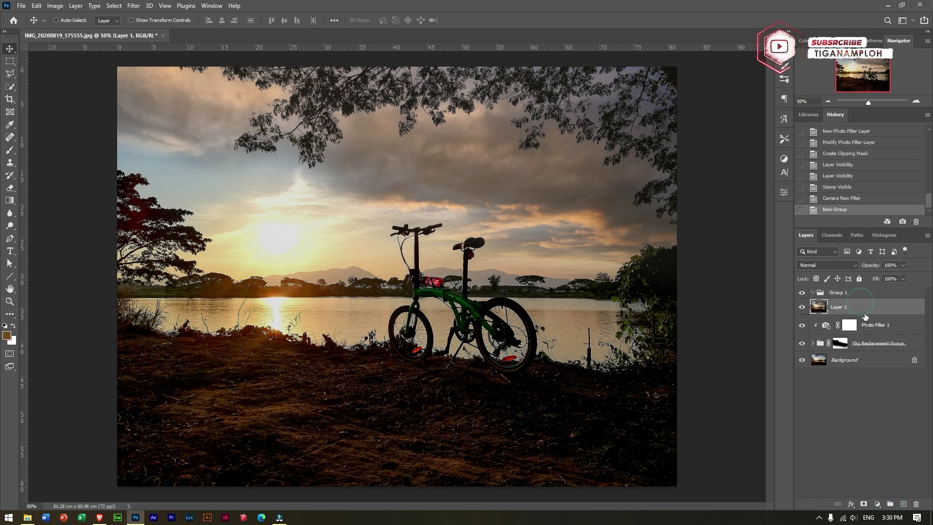
pyautogui.keyDown('shift'); pyautogui.click(870, 340); pyautogui.keyUp('shift')
pyautogui.moveTo(856, 305); pyautogui.dragTo(854, 295)
pyautogui.click(802, 292)
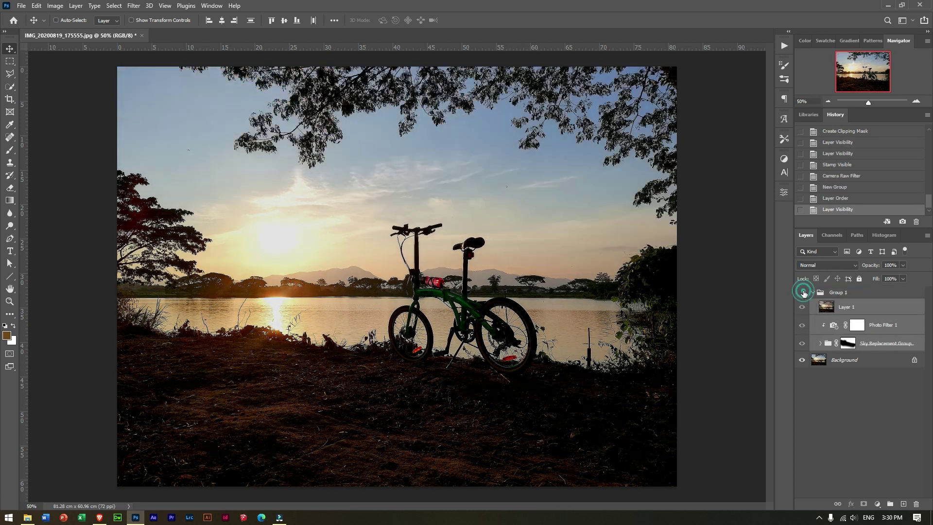
pyautogui.click(802, 292)
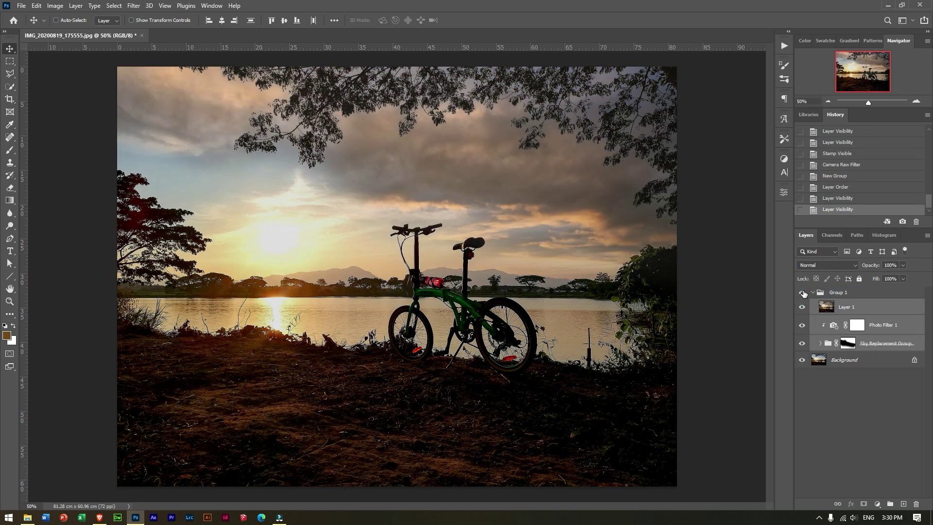
pyautogui.click(801, 292)
pyautogui.click(802, 293)
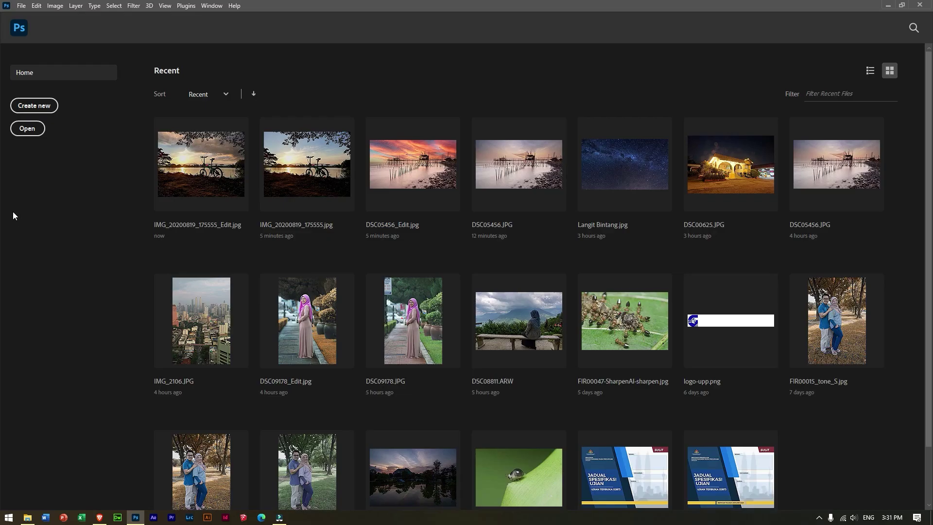
# Open DSC00625.JPG, the floodlit house photographed at night.
pyautogui.click(26, 129)
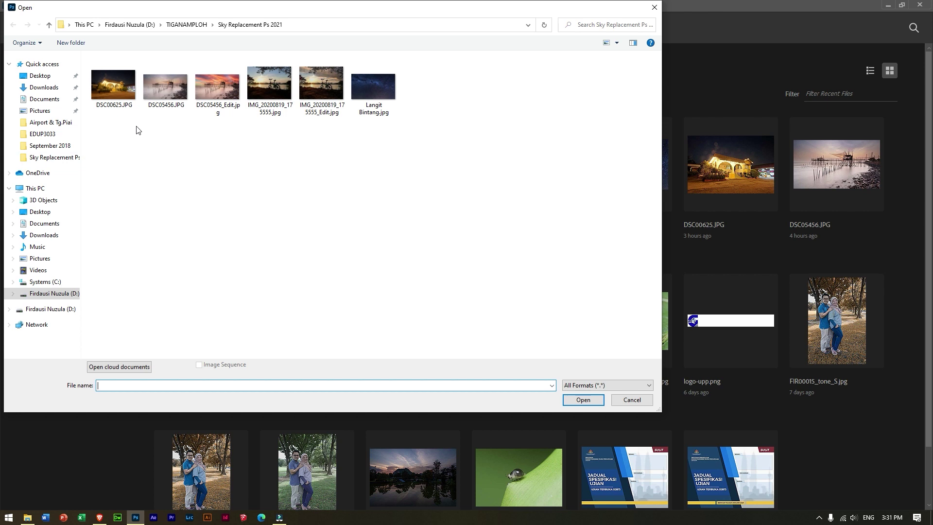
pyautogui.doubleClick(118, 110)
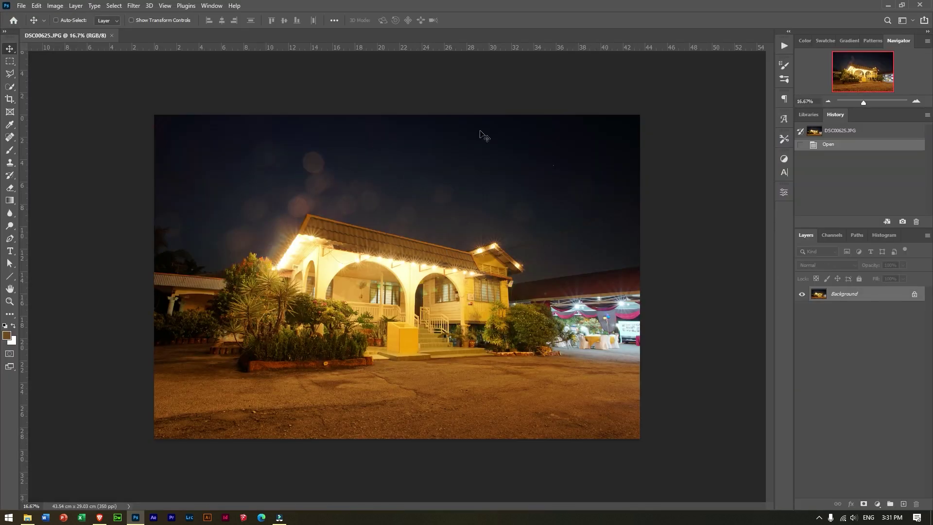
pyautogui.click(37, 6)
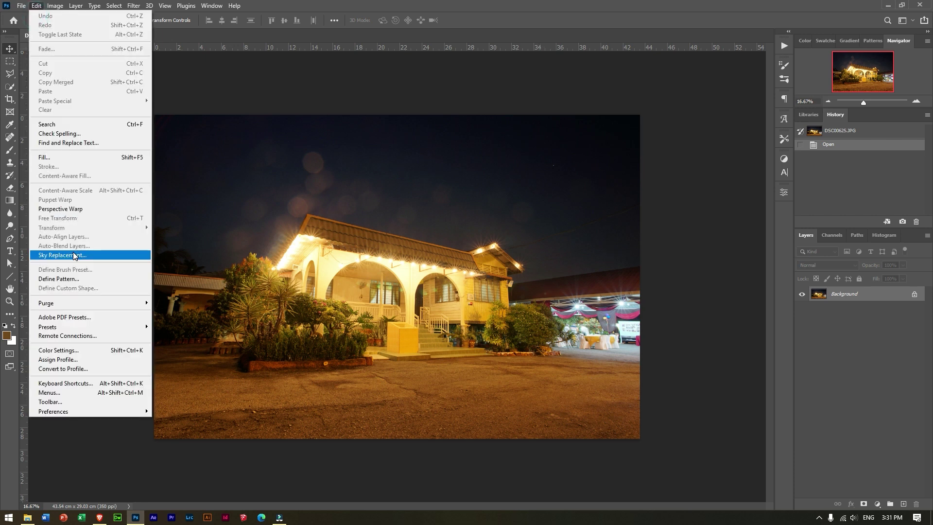
# Start Sky Replacement on the house photo and browse the Spectacular sky presets, then collapse all folders.
pyautogui.click(69, 255)
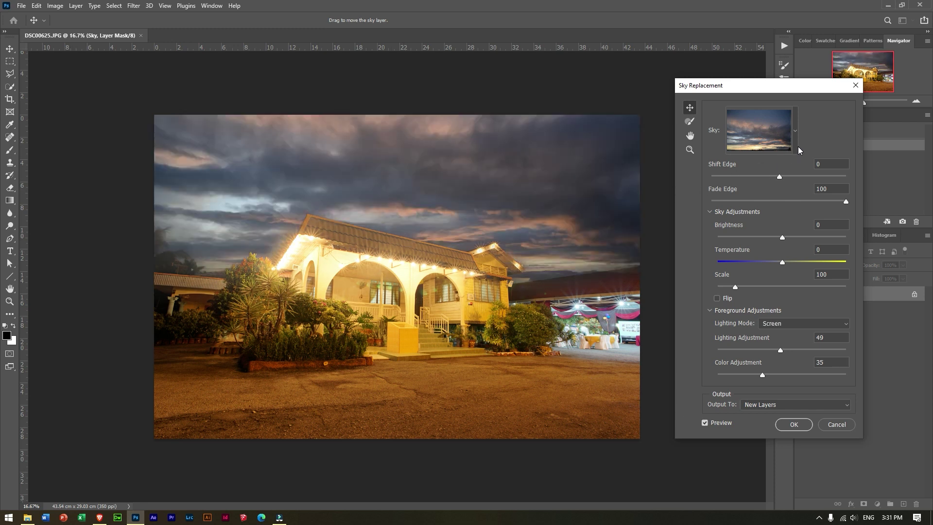
pyautogui.click(792, 149)
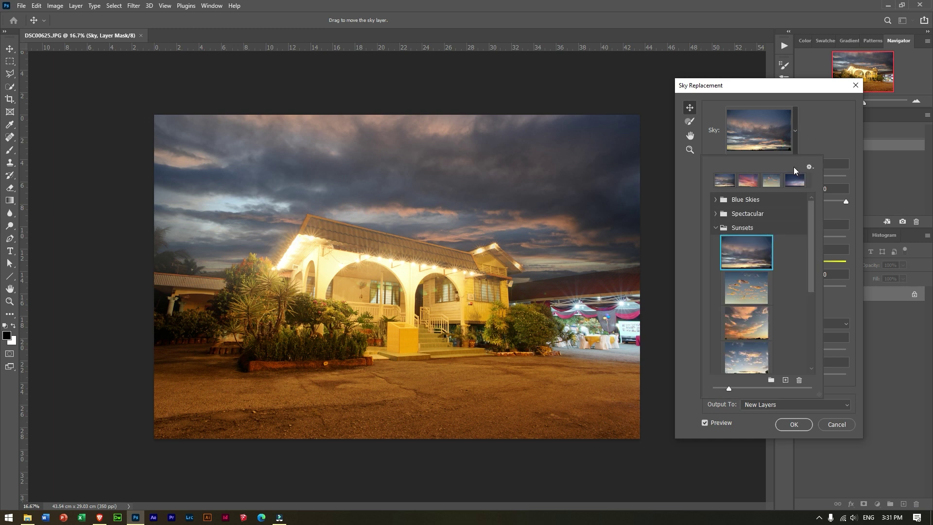
pyautogui.click(716, 228)
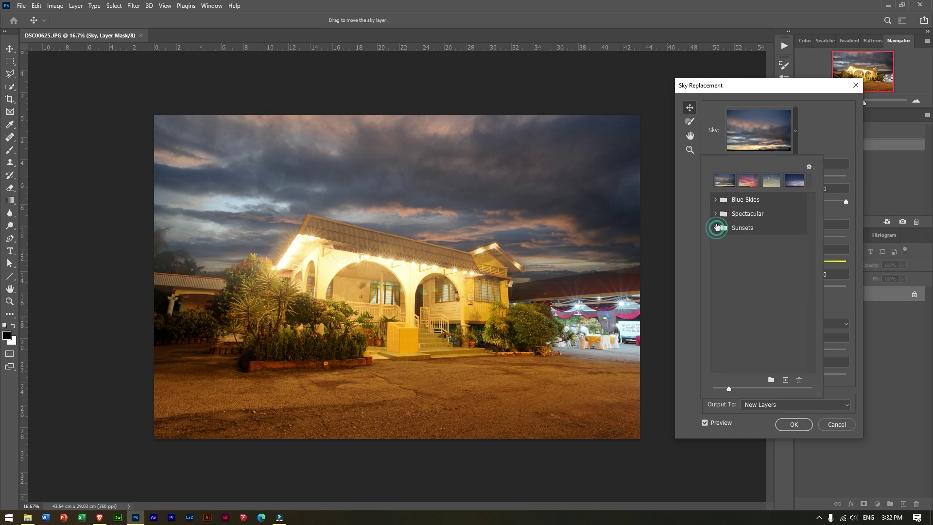
pyautogui.click(714, 214)
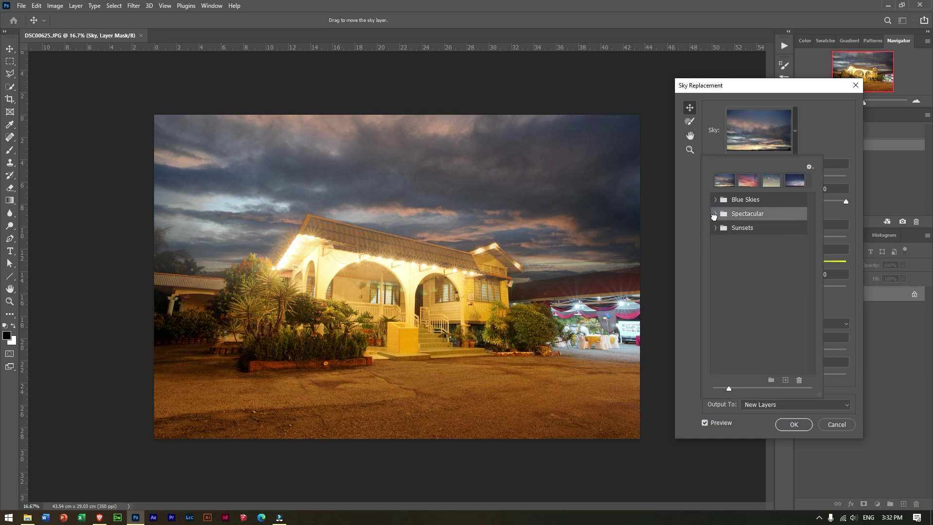
pyautogui.click(714, 213)
pyautogui.scroll(-3, 781, 272)
pyautogui.scroll(-3, 782, 311)
pyautogui.scroll(-3, 783, 334)
pyautogui.scroll(-2, 783, 336)
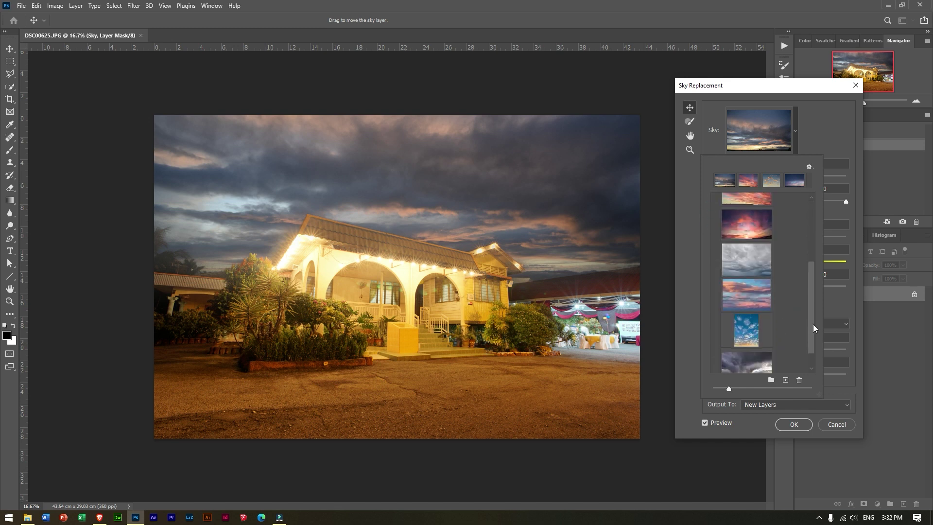
pyautogui.moveTo(812, 324); pyautogui.dragTo(810, 199)
pyautogui.click(717, 214)
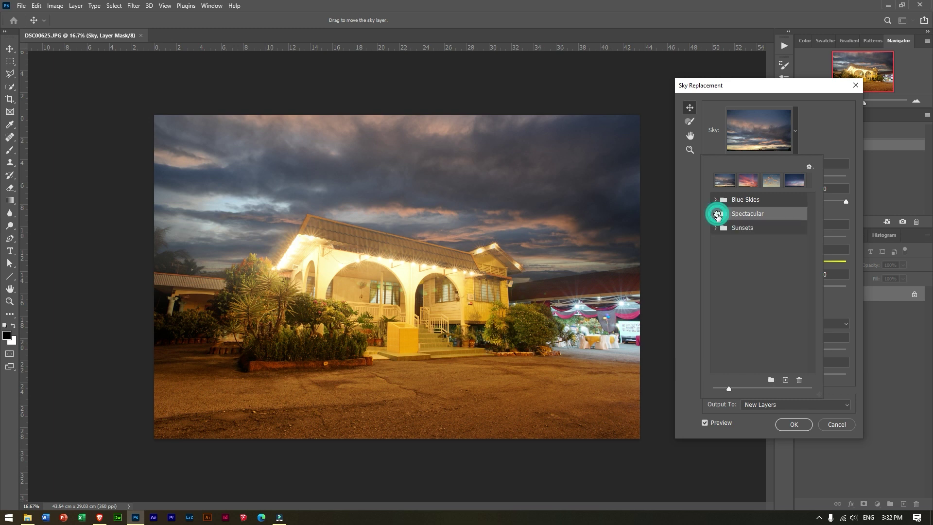
pyautogui.click(727, 252)
# Create a 'Night' preset folder and import Langit Bintang.jpg into it as a renamed sky preset.
pyautogui.click(772, 381)
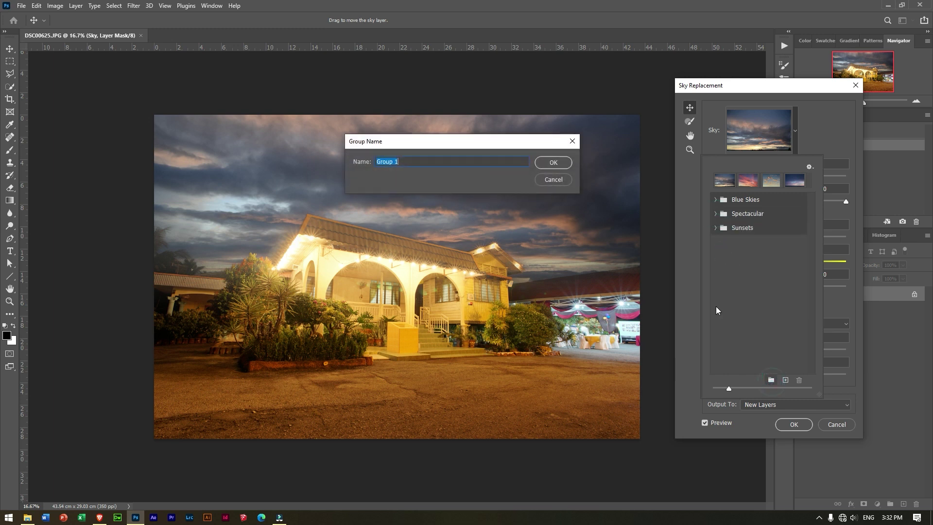
pyautogui.write('Night')
pyautogui.click(556, 165)
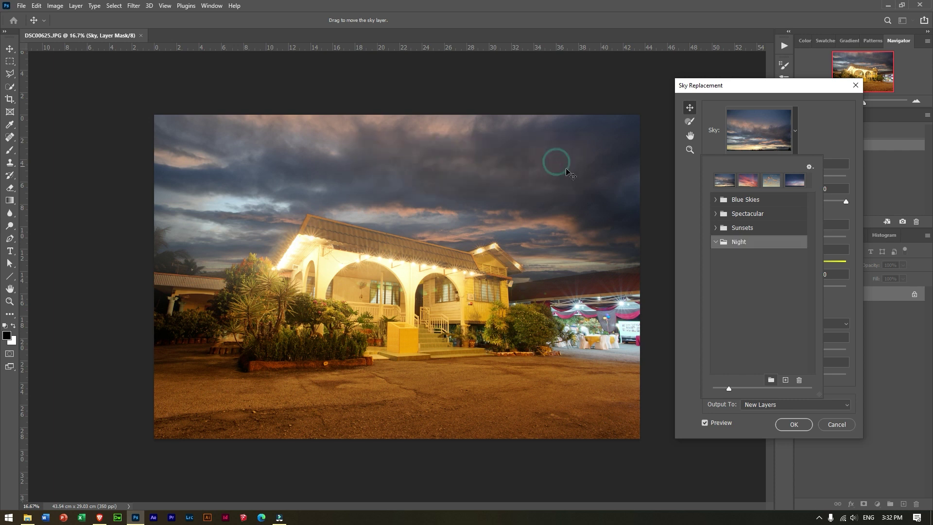
pyautogui.click(784, 380)
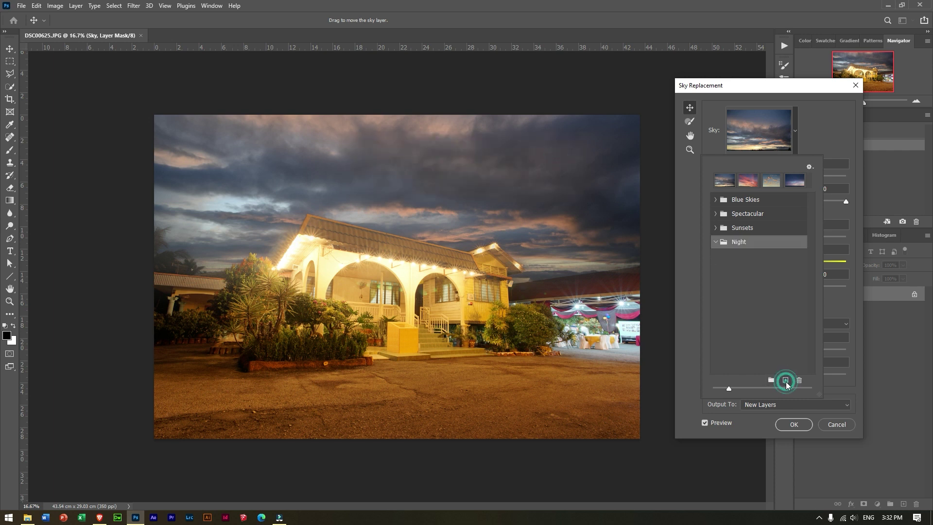
pyautogui.doubleClick(655, 124)
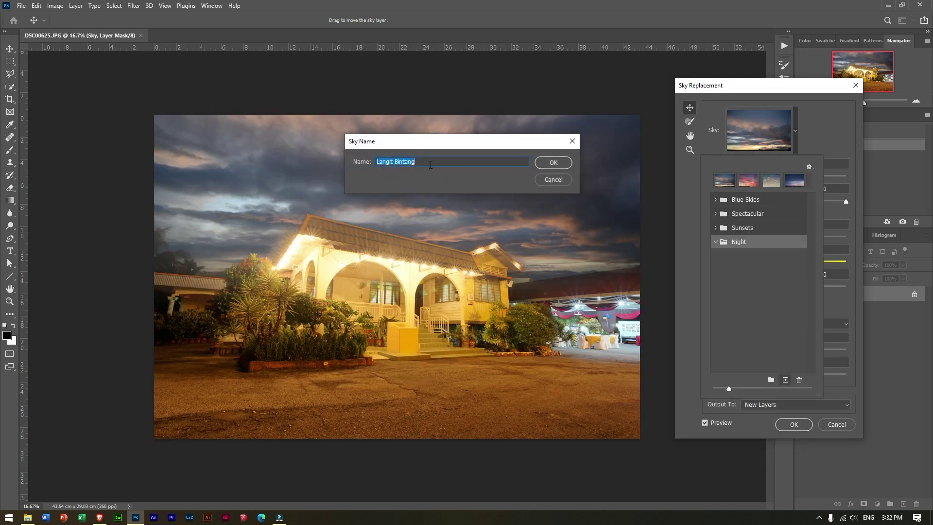
pyautogui.moveTo(431, 165); pyautogui.dragTo(377, 160)
pyautogui.write('Stars')
pyautogui.click(547, 166)
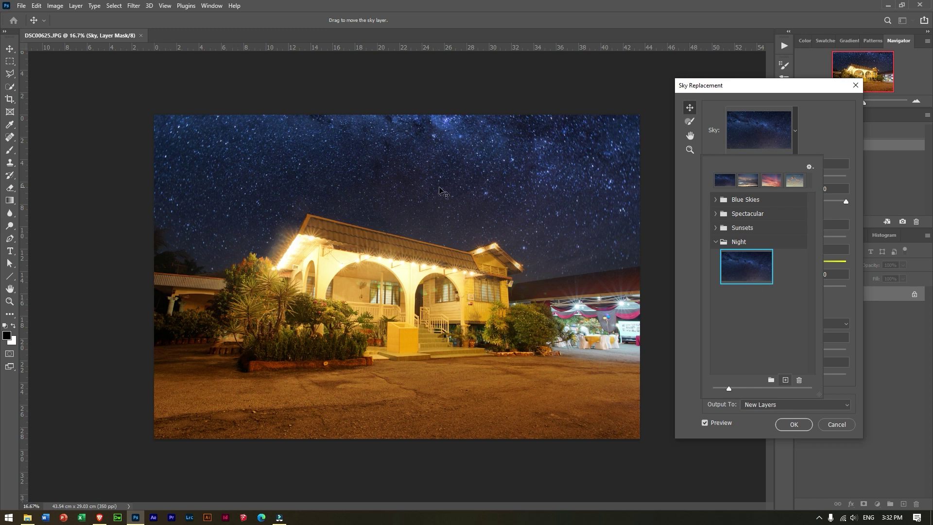
pyautogui.click(814, 154)
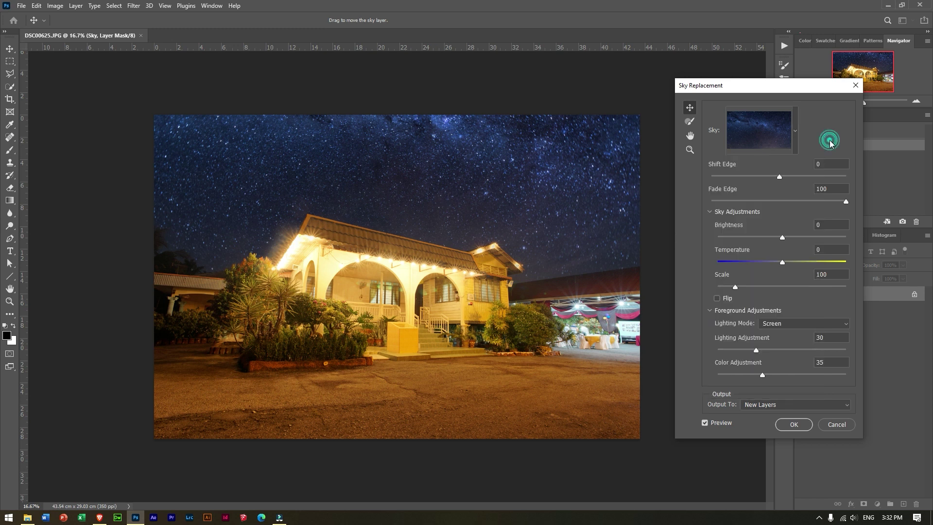
# Tune the starry sky's Shift Edge, Fade Edge and brightness, comparing against the original sky.
pyautogui.moveTo(787, 177); pyautogui.dragTo(766, 180)
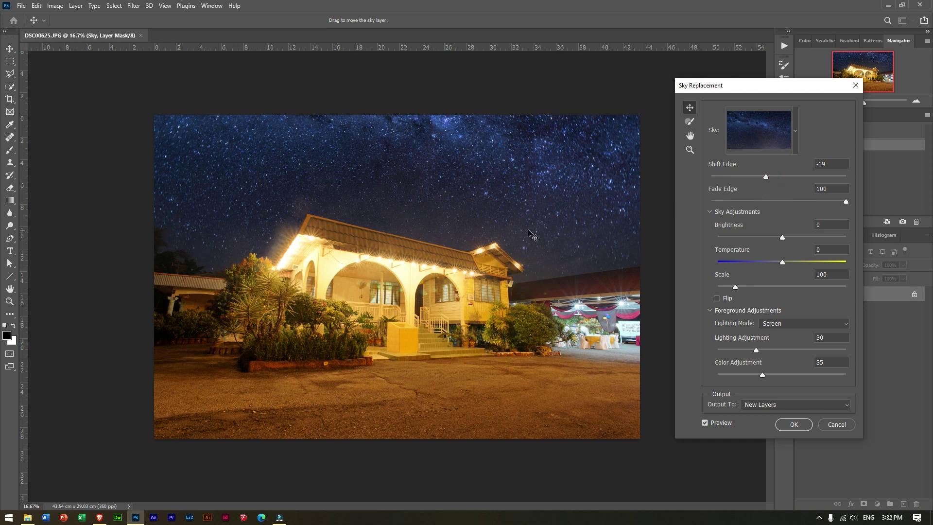
pyautogui.moveTo(775, 175); pyautogui.dragTo(789, 173)
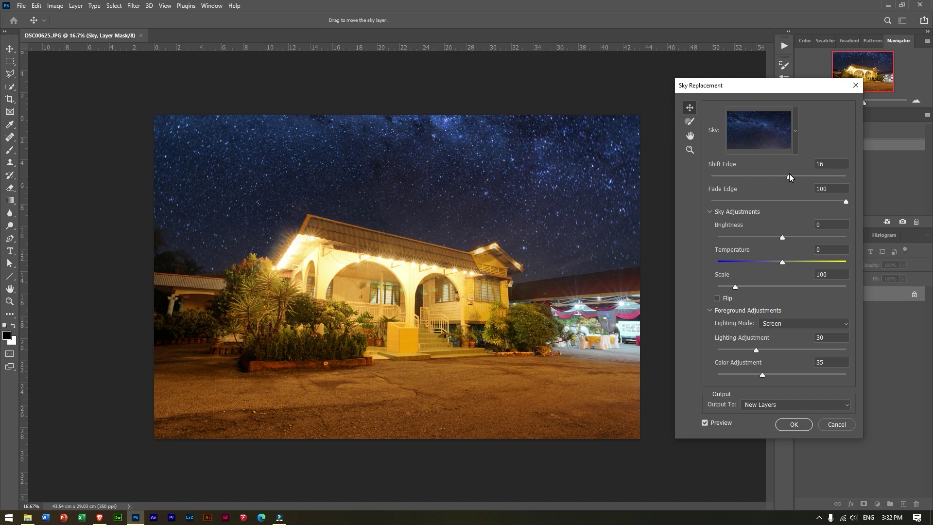
pyautogui.click(822, 165)
pyautogui.moveTo(845, 200); pyautogui.dragTo(756, 201)
pyautogui.moveTo(813, 201); pyautogui.dragTo(851, 201)
pyautogui.moveTo(782, 237); pyautogui.dragTo(806, 236)
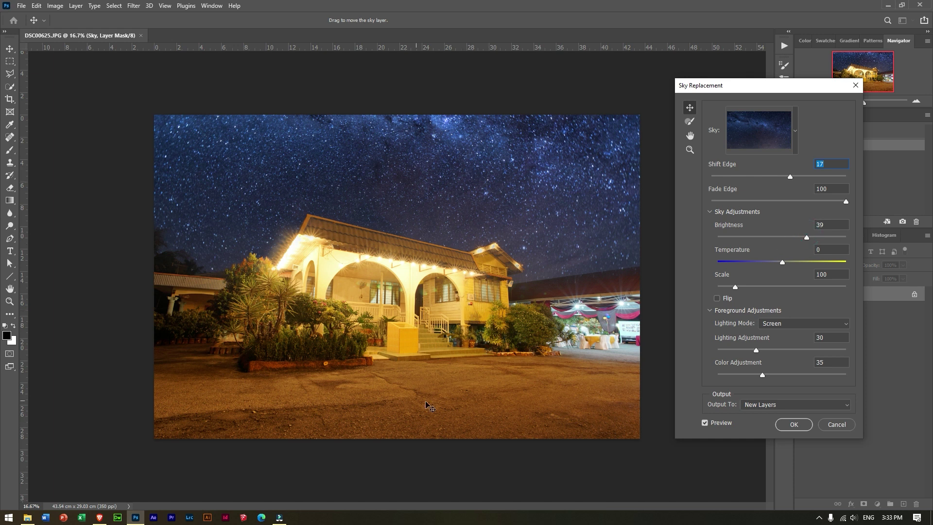
pyautogui.moveTo(805, 237); pyautogui.dragTo(756, 237)
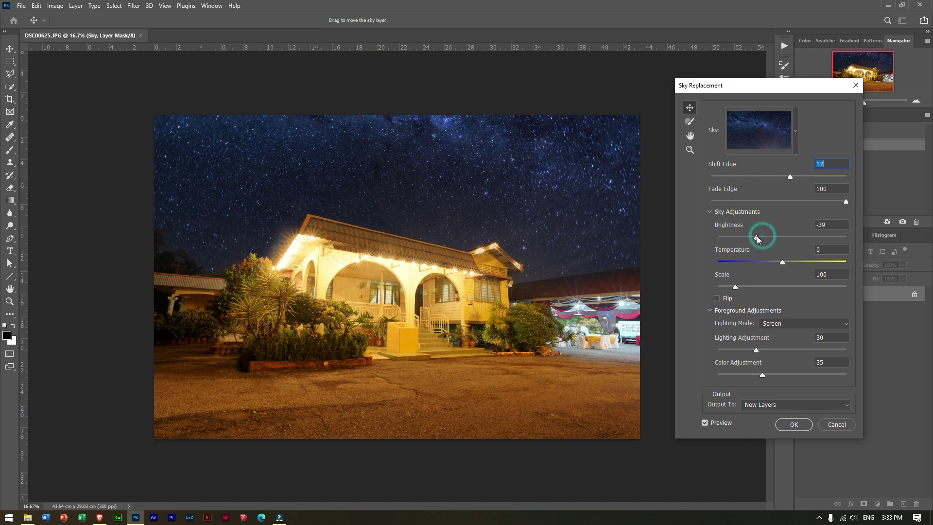
pyautogui.click(705, 423)
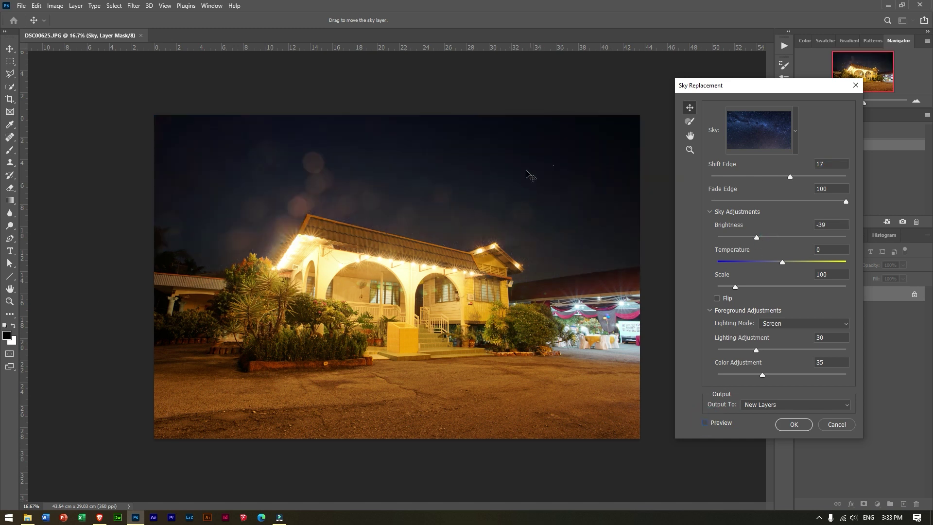
pyautogui.click(721, 422)
pyautogui.moveTo(755, 237); pyautogui.dragTo(750, 235)
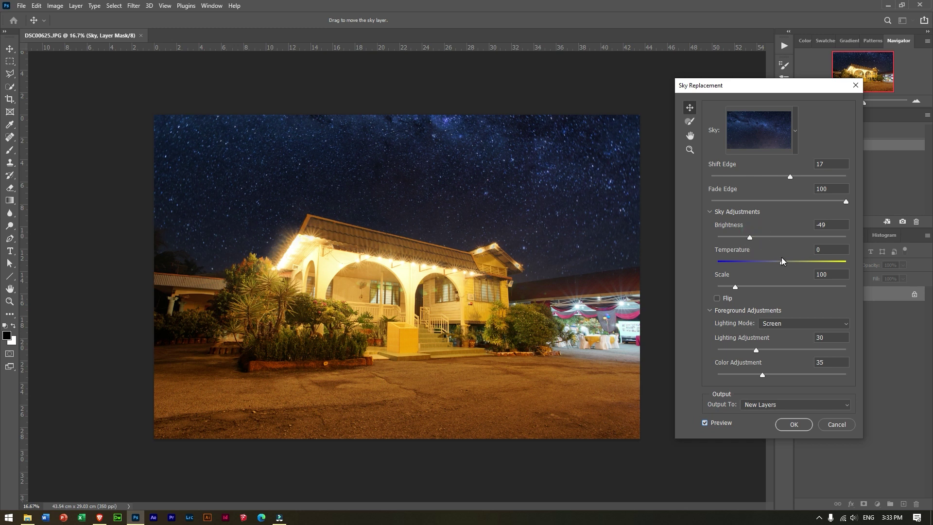
# Warm the sky temperature, set Scale to 10 and Lighting Adjustment to 56, then apply.
pyautogui.moveTo(782, 262); pyautogui.dragTo(819, 264)
pyautogui.moveTo(756, 287); pyautogui.dragTo(726, 288)
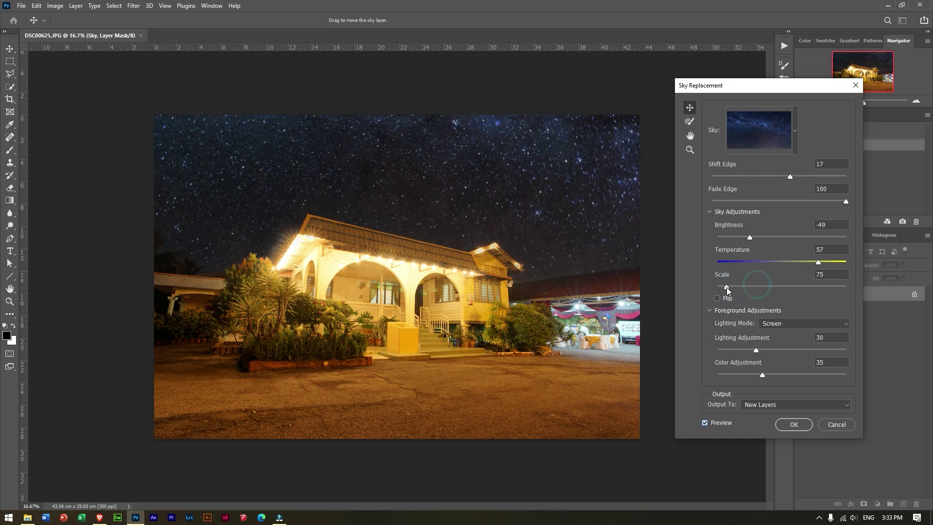
pyautogui.doubleClick(830, 273)
pyautogui.write('100')
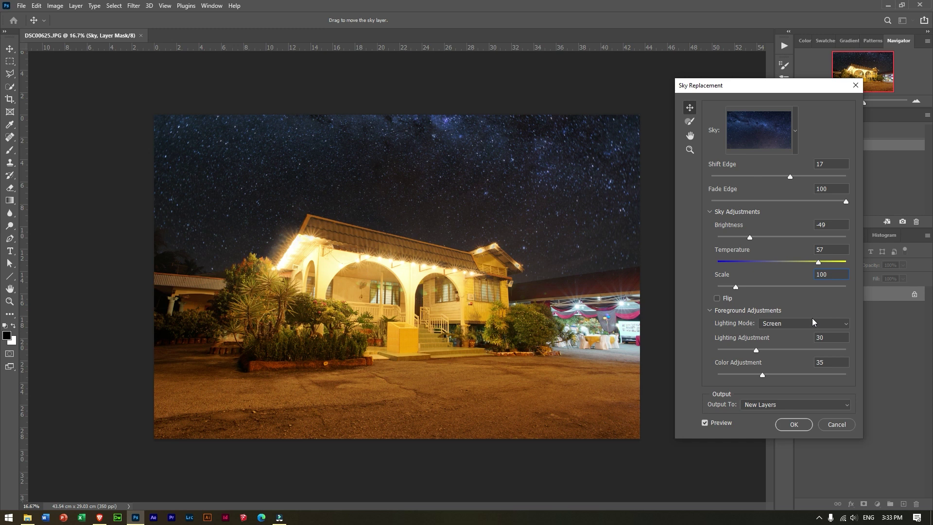
pyautogui.moveTo(756, 348); pyautogui.dragTo(789, 351)
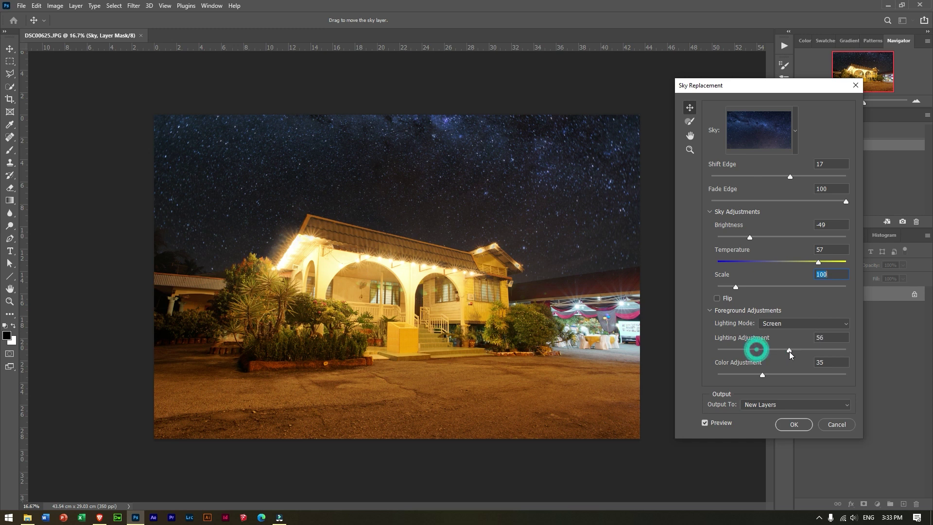
pyautogui.click(787, 424)
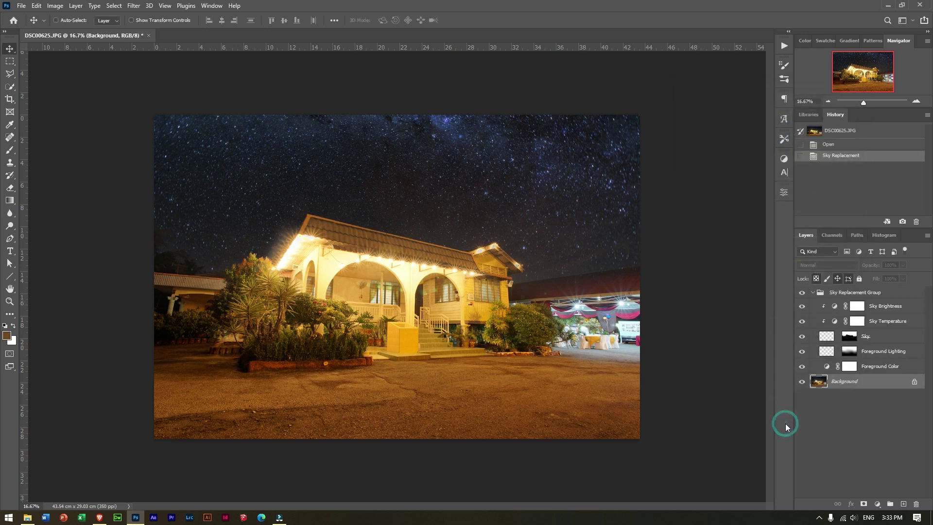
# Toggle the Sky Replacement Group's visibility to compare the photo with and without the starry sky.
pyautogui.click(803, 293)
pyautogui.click(803, 294)
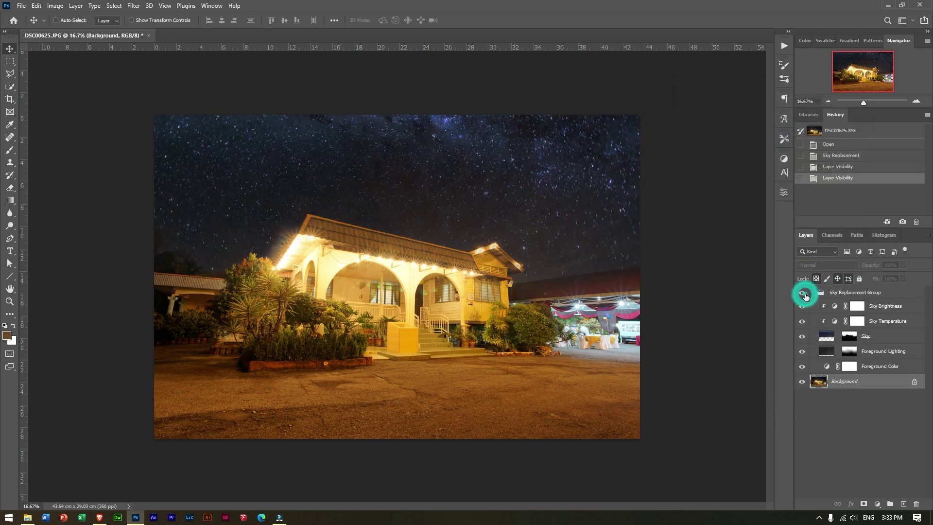
pyautogui.click(802, 293)
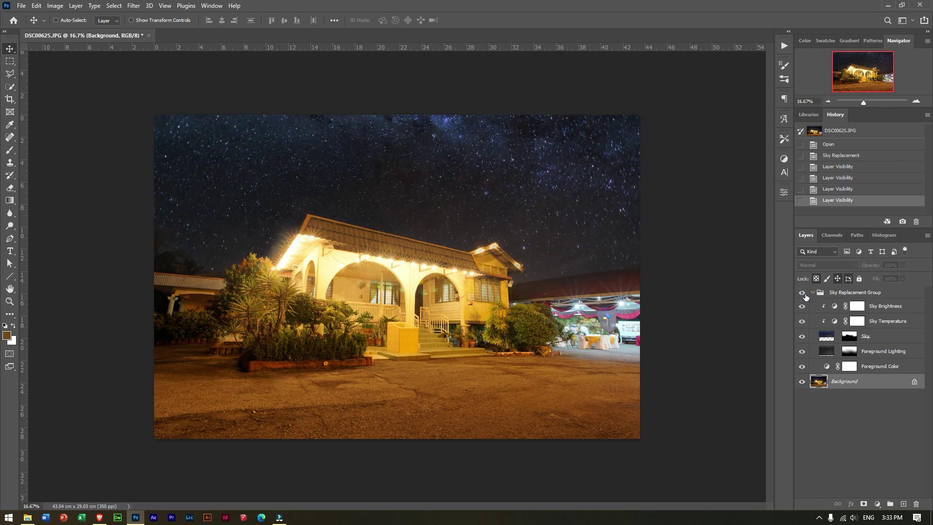
pyautogui.click(802, 293)
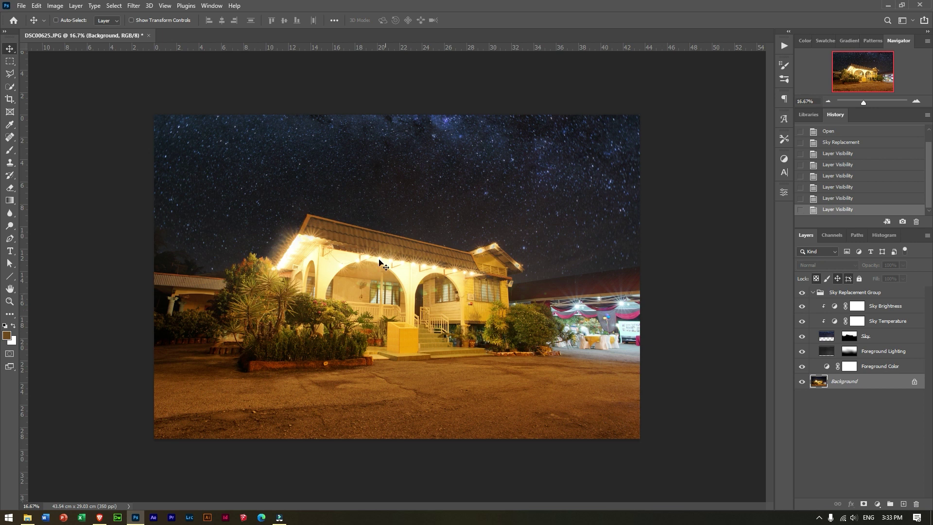
# Collapse and select the Sky Replacement Group, then stamp all visible layers (Ctrl+Alt+Shift+E).
pyautogui.click(813, 294)
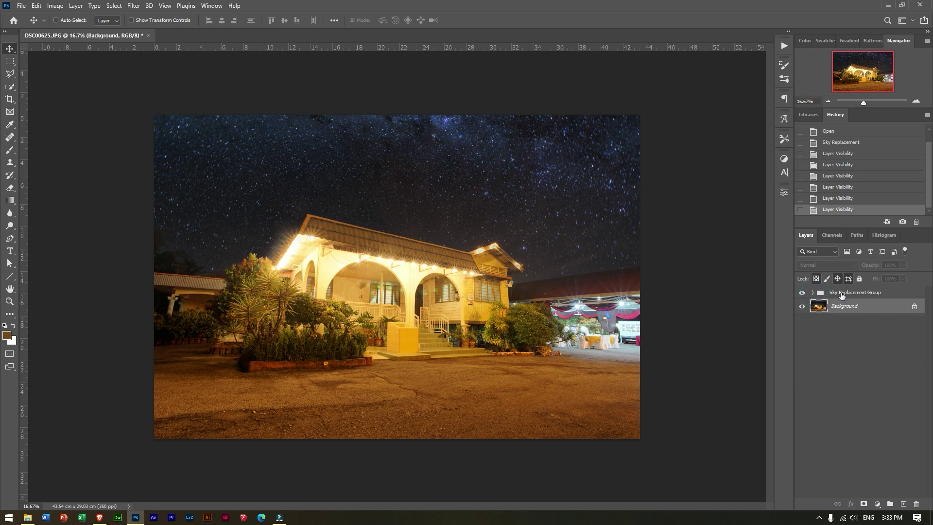
pyautogui.click(842, 294)
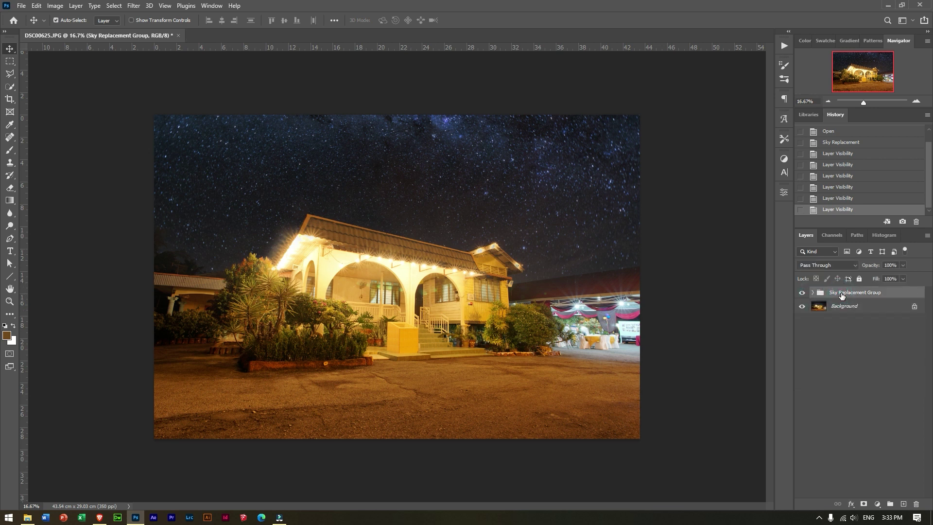
pyautogui.hotkey('ctrl', 'alt', 'shift', 'e')
# Camera Raw on the merged layer: Highlights -32, Contrast +13, Temperature -9, Texture/Clarity +7, Dehaze +9, Vibrance +19.
pyautogui.click(134, 5)
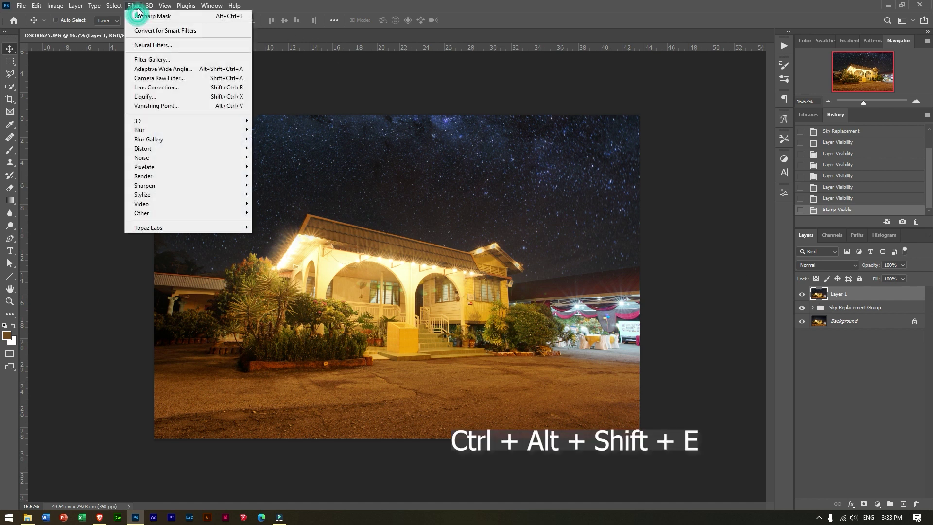
pyautogui.click(168, 83)
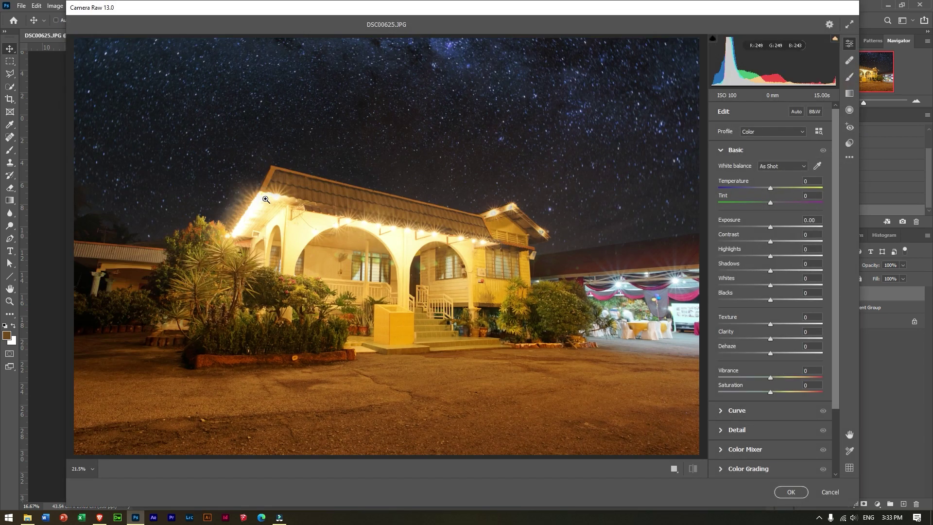
pyautogui.moveTo(768, 259); pyautogui.dragTo(753, 259)
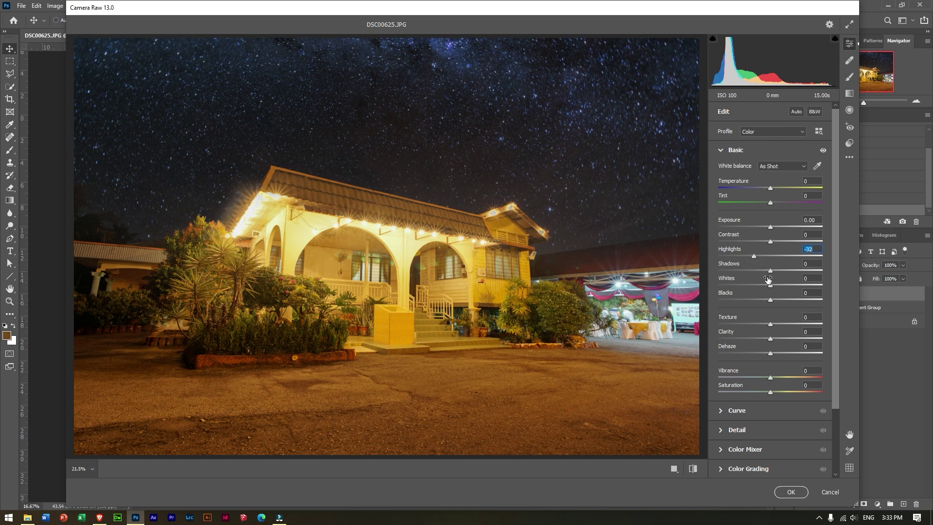
pyautogui.moveTo(770, 241); pyautogui.dragTo(776, 242)
pyautogui.moveTo(770, 188); pyautogui.dragTo(764, 189)
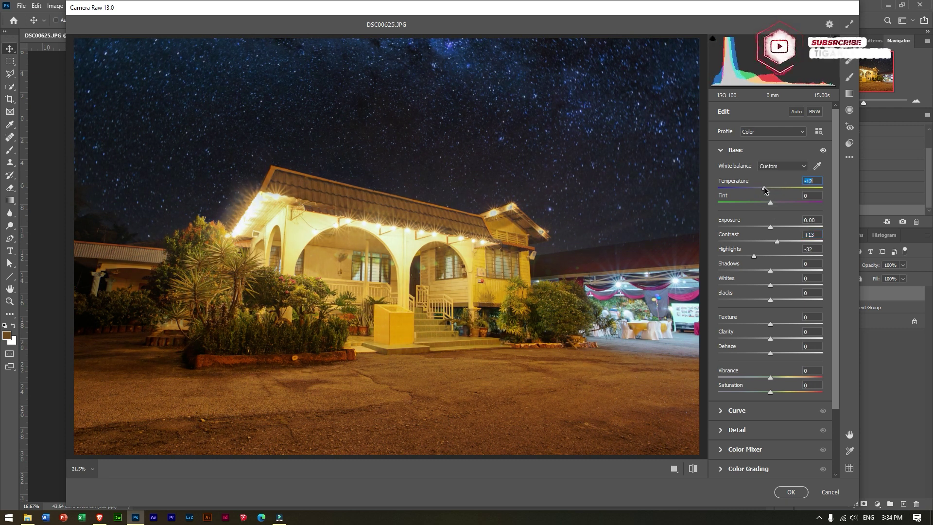
pyautogui.moveTo(764, 190); pyautogui.dragTo(766, 188)
pyautogui.moveTo(770, 322); pyautogui.dragTo(777, 378)
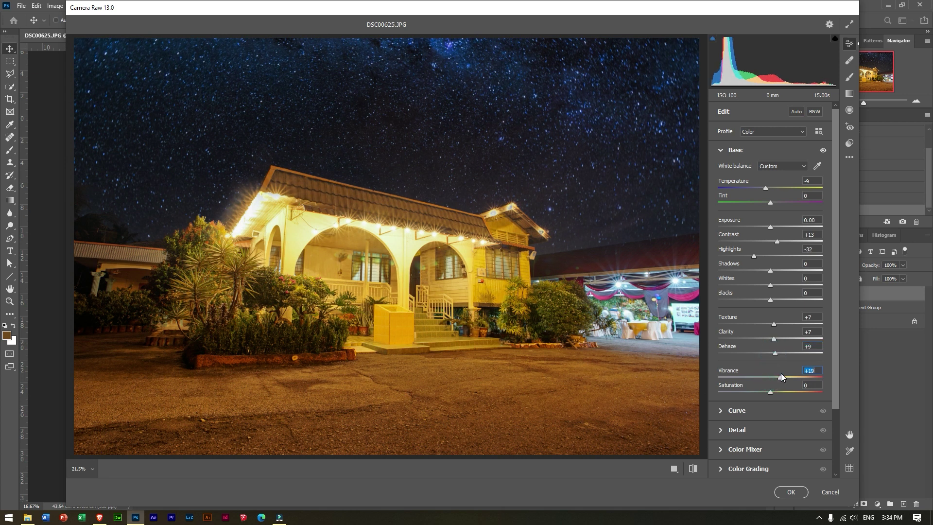
pyautogui.click(791, 491)
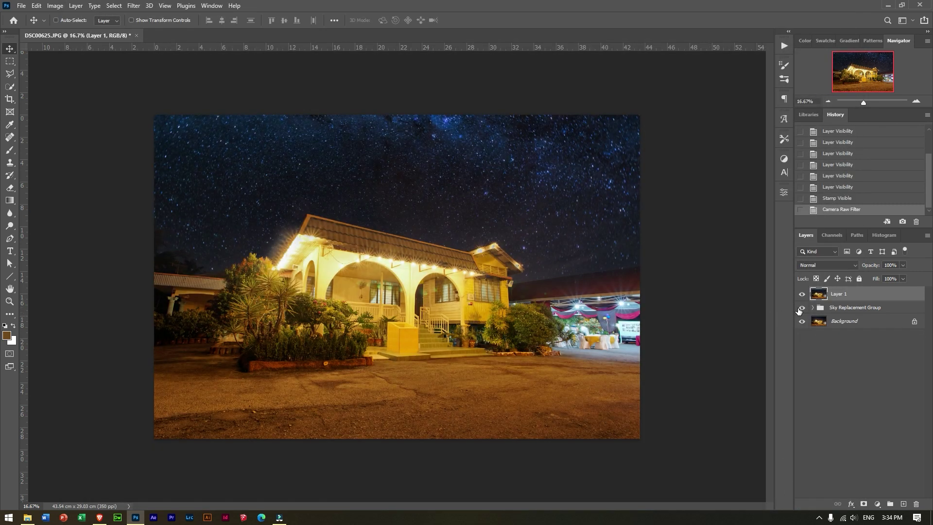
# Put the merged layer and sky group into Group 1, toggling it to compare the edits.
pyautogui.click(890, 503)
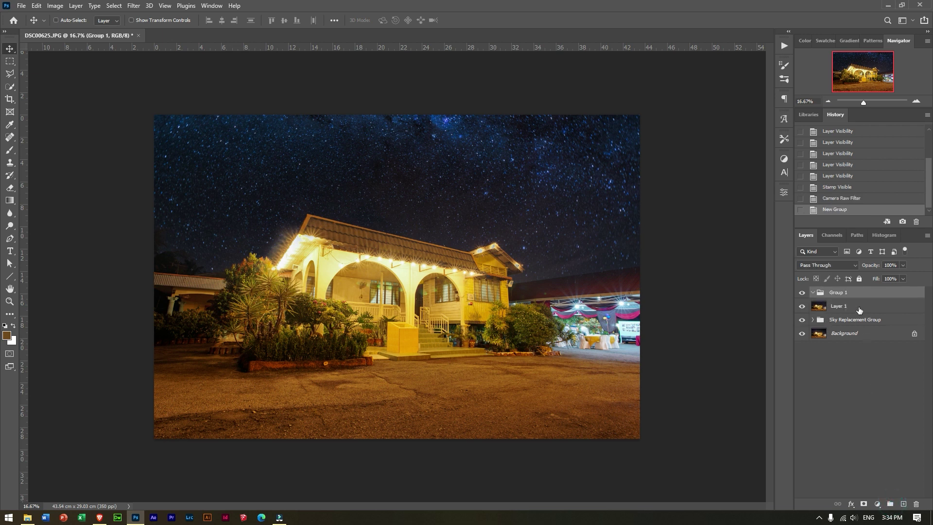
pyautogui.click(859, 306)
pyautogui.moveTo(865, 307); pyautogui.dragTo(845, 293)
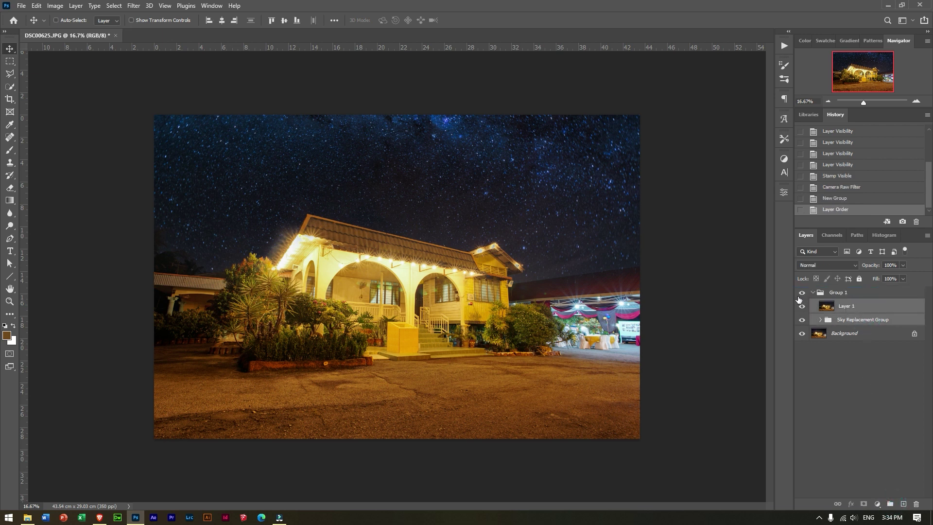
pyautogui.click(801, 293)
pyautogui.click(801, 293)
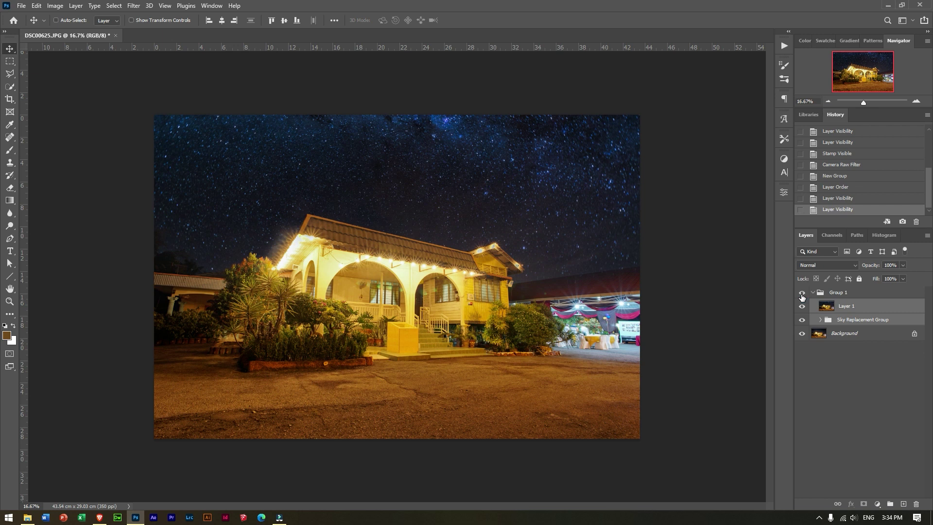
pyautogui.click(802, 294)
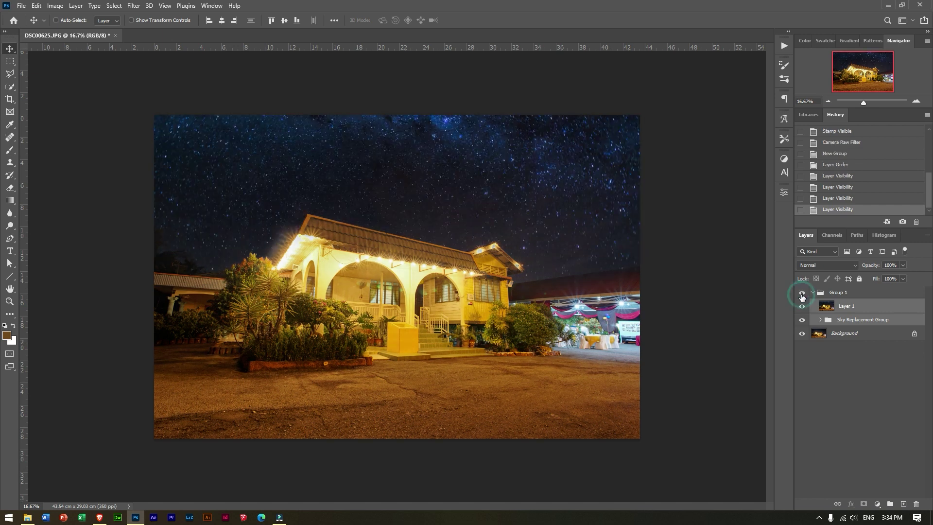
pyautogui.click(801, 293)
pyautogui.click(802, 294)
# Add a new empty layer inside Group 1 with black as the foreground colour.
pyautogui.click(860, 293)
pyautogui.click(902, 505)
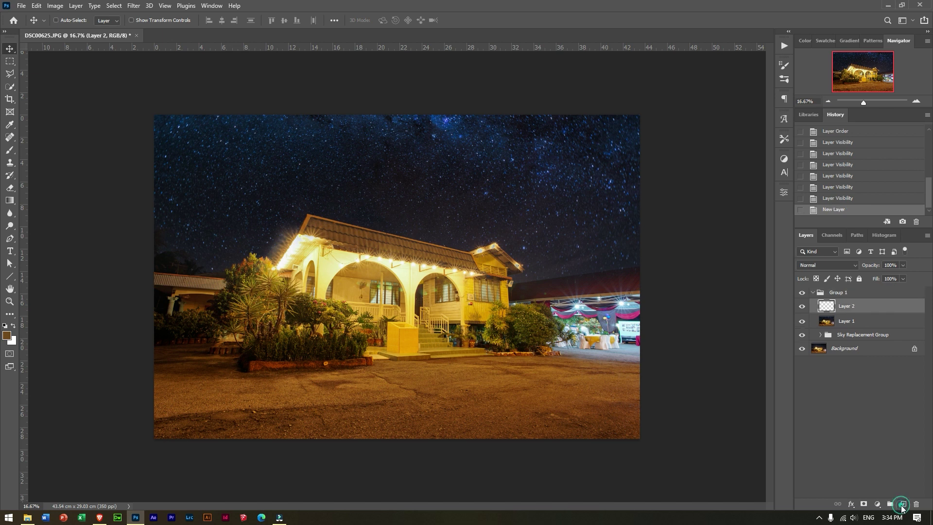
pyautogui.click(9, 335)
pyautogui.moveTo(618, 179); pyautogui.dragTo(587, 197)
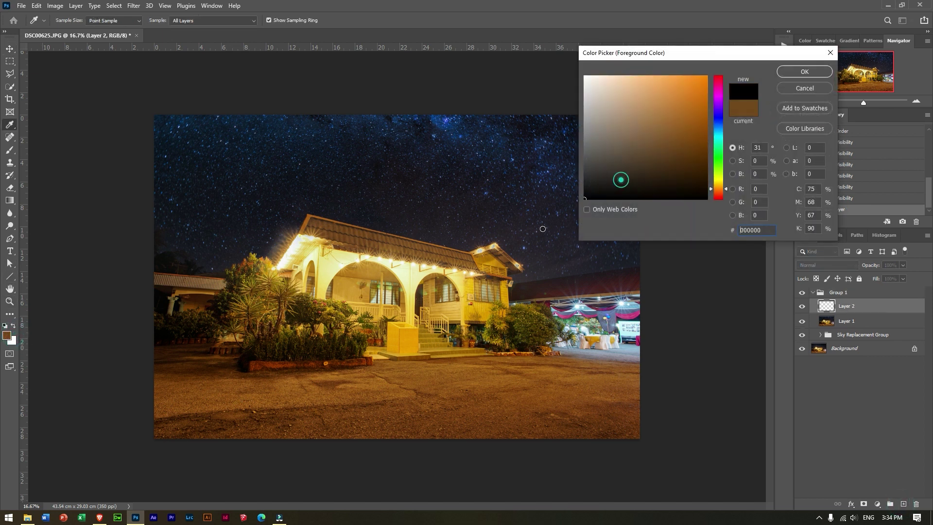
pyautogui.click(790, 72)
# Draw a reversed radial black gradient so the photo's edges go dark.
pyautogui.click(10, 200)
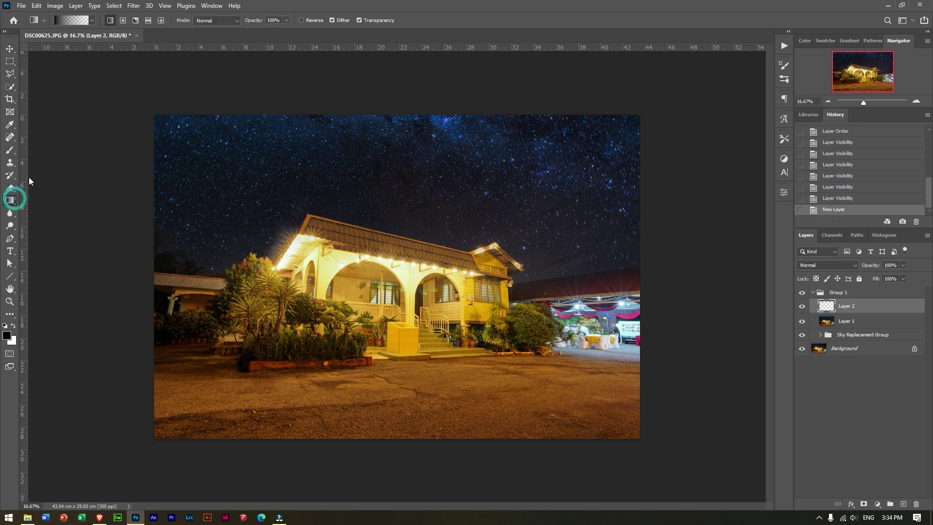
pyautogui.click(123, 21)
pyautogui.click(301, 20)
pyautogui.moveTo(402, 270); pyautogui.dragTo(118, 113)
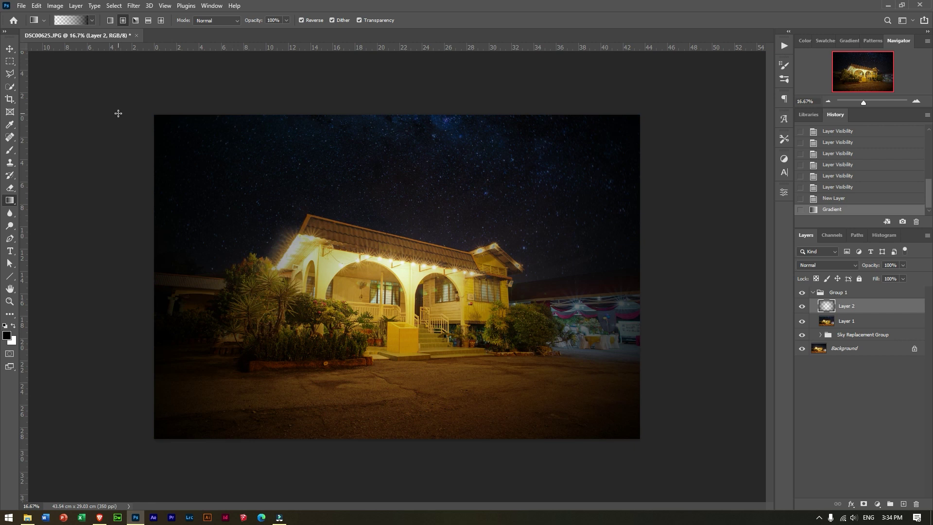
# Set the vignette layer to Multiply blending with 29% fill.
pyautogui.click(853, 266)
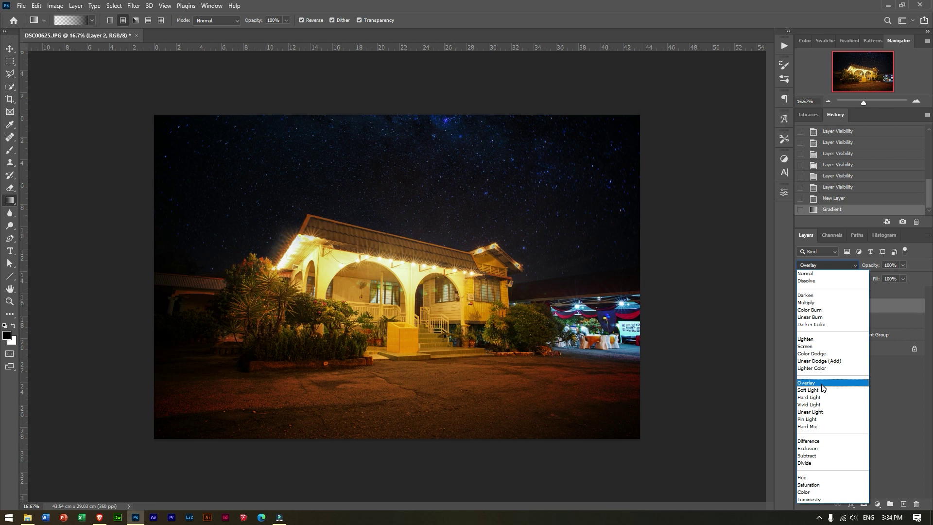
pyautogui.click(821, 303)
pyautogui.click(902, 278)
pyautogui.click(886, 290)
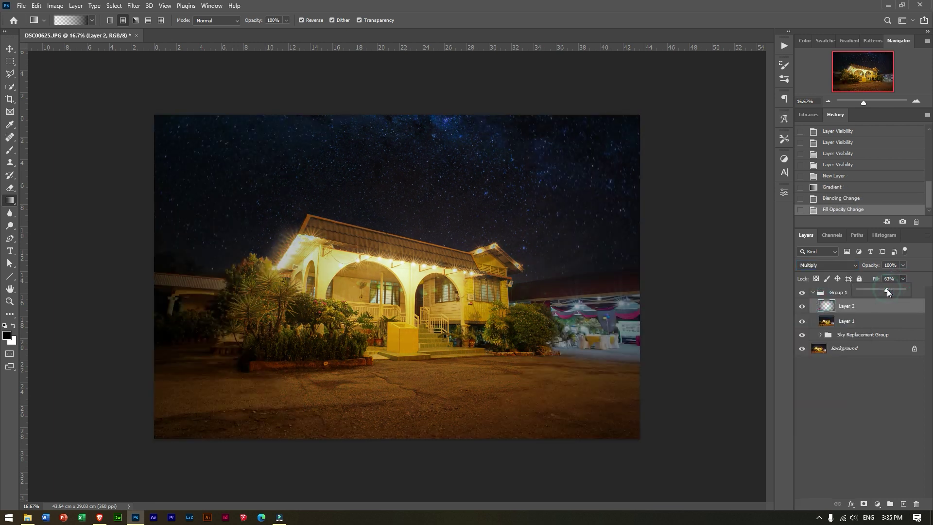
pyautogui.moveTo(881, 289); pyautogui.dragTo(873, 290)
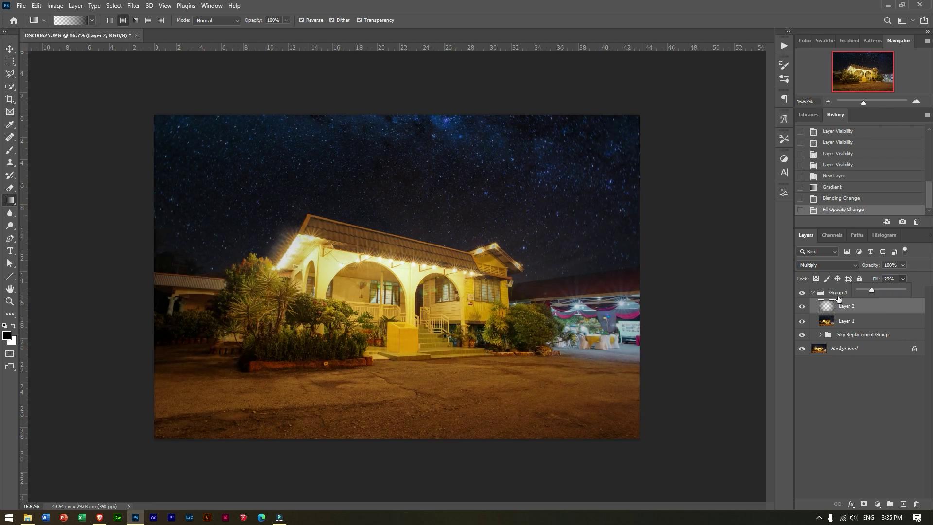
# Toggle the vignette layer and Group 1 on and off to compare the result.
pyautogui.click(801, 306)
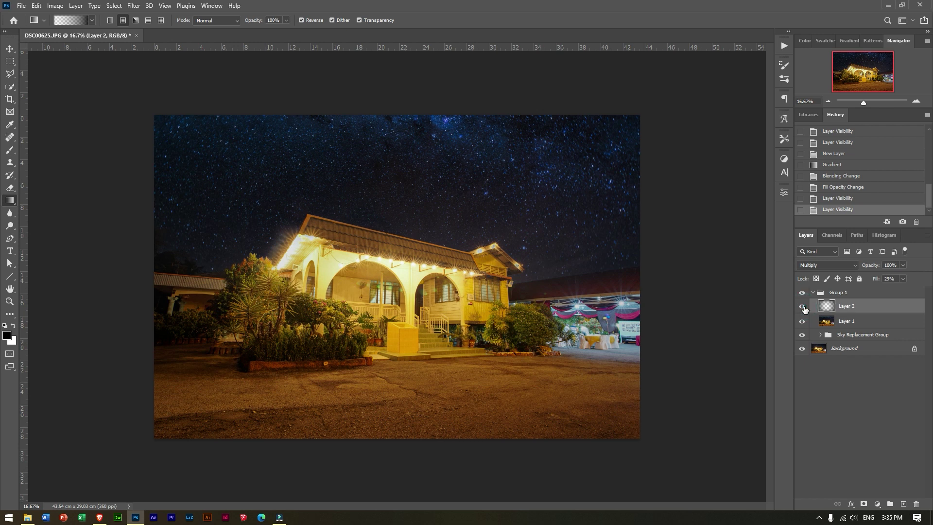
pyautogui.click(802, 306)
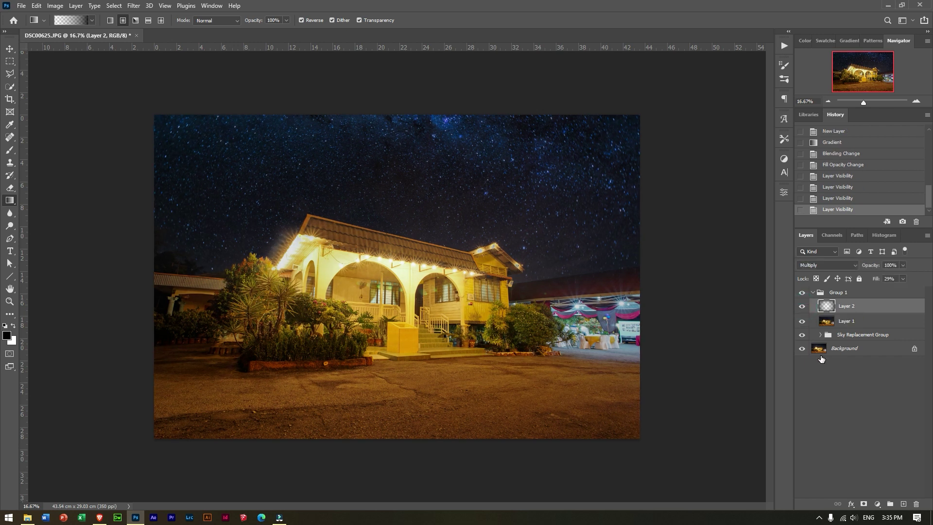
pyautogui.click(802, 292)
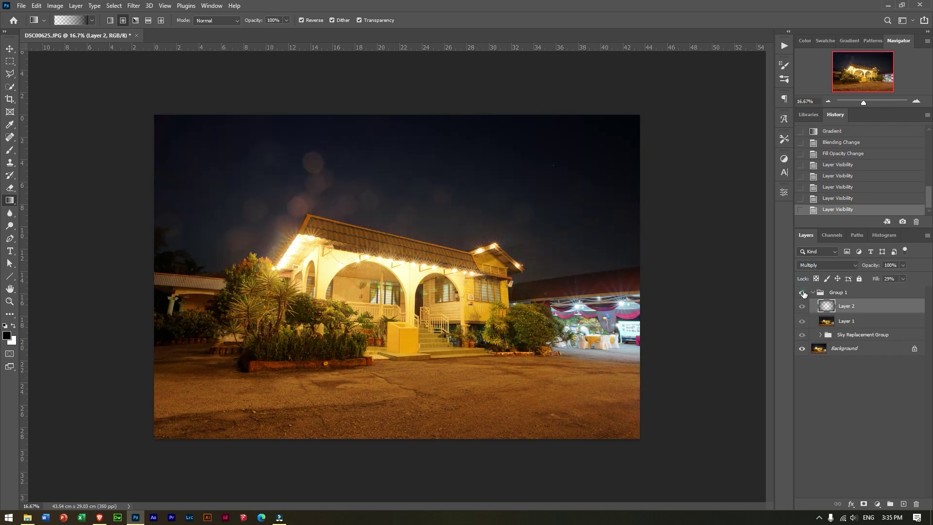
pyautogui.click(802, 292)
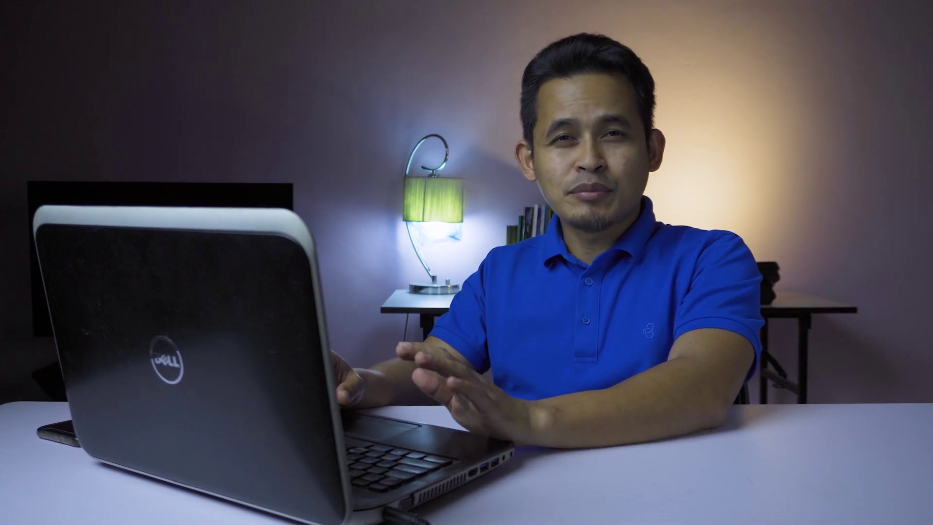